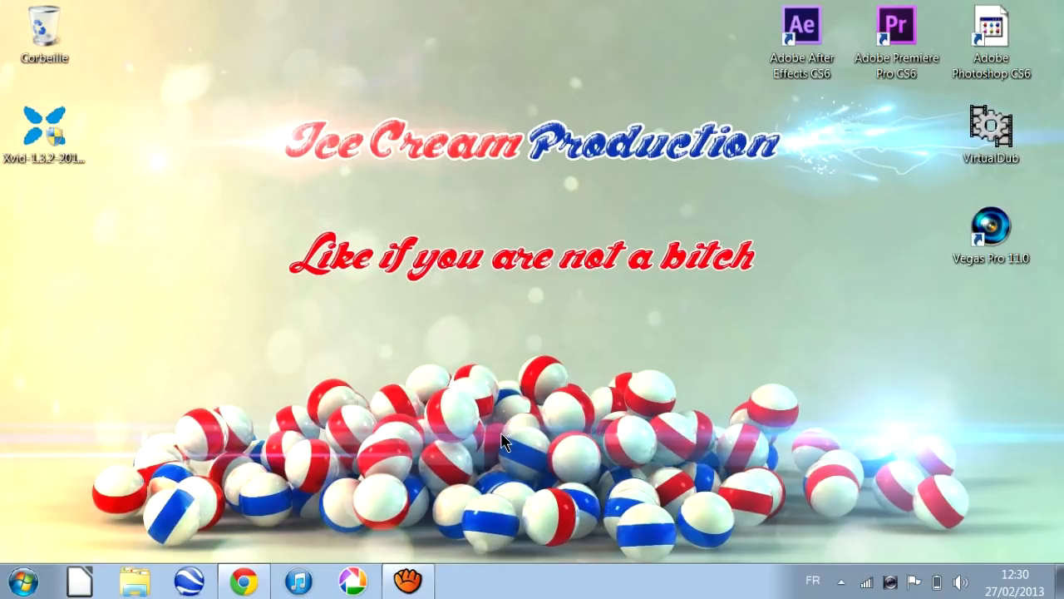
Step: Switch to Chrome and download the Koepi's Xvid MPEG4 Codec downloader from its Softonic page
{"action": "left_click", "coordinate": [249, 581]}
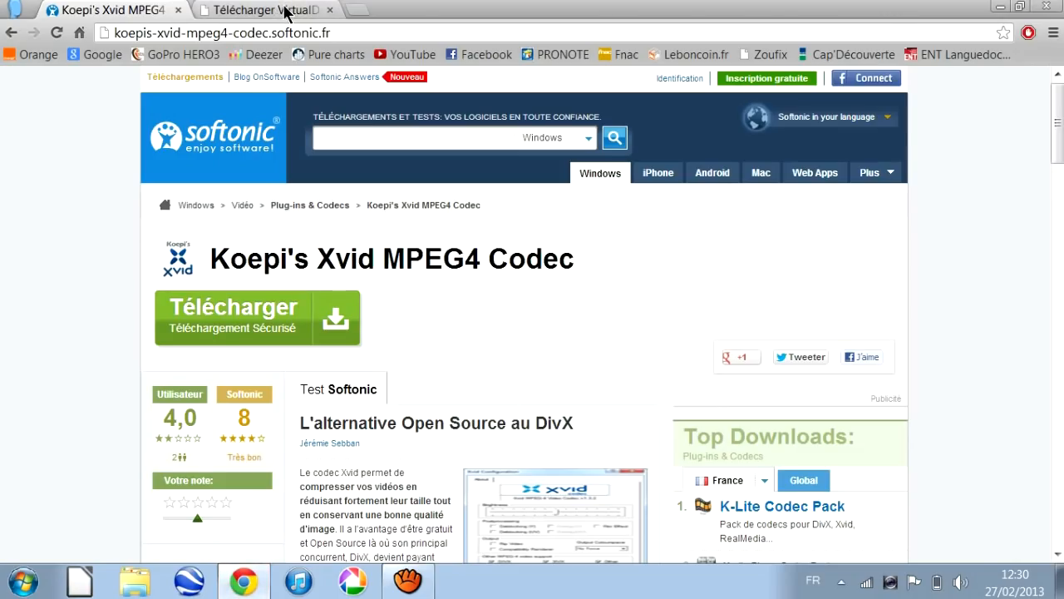
{"action": "left_click", "coordinate": [284, 12]}
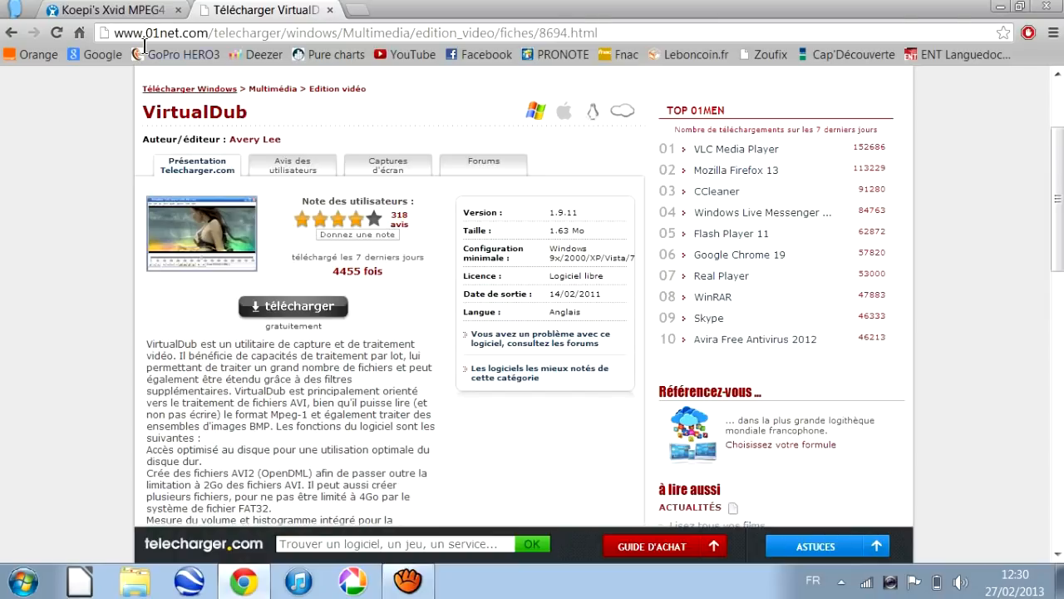
{"action": "left_click", "coordinate": [125, 10]}
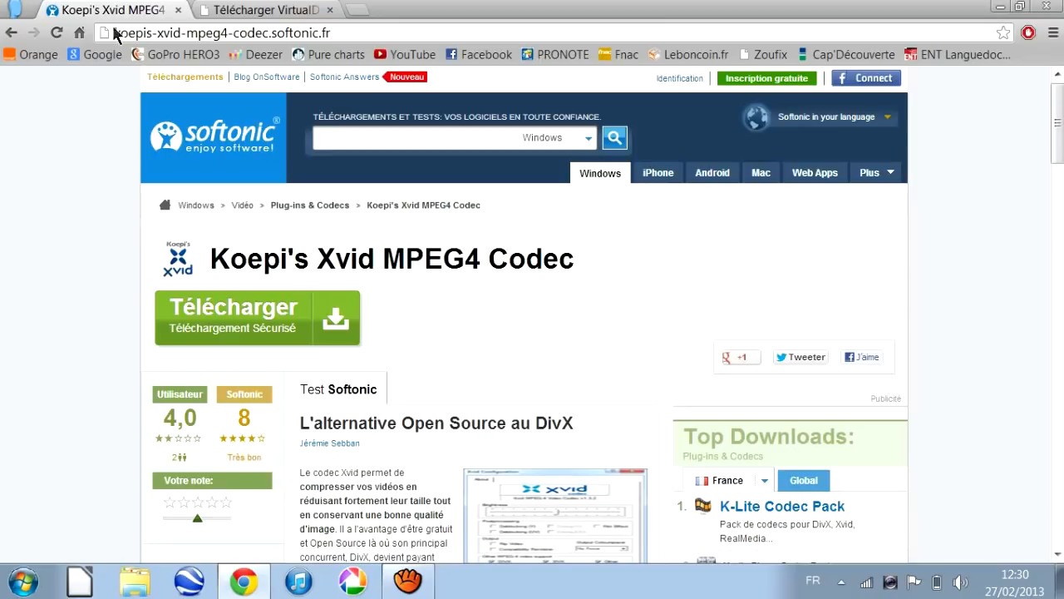
{"action": "left_click", "coordinate": [213, 326]}
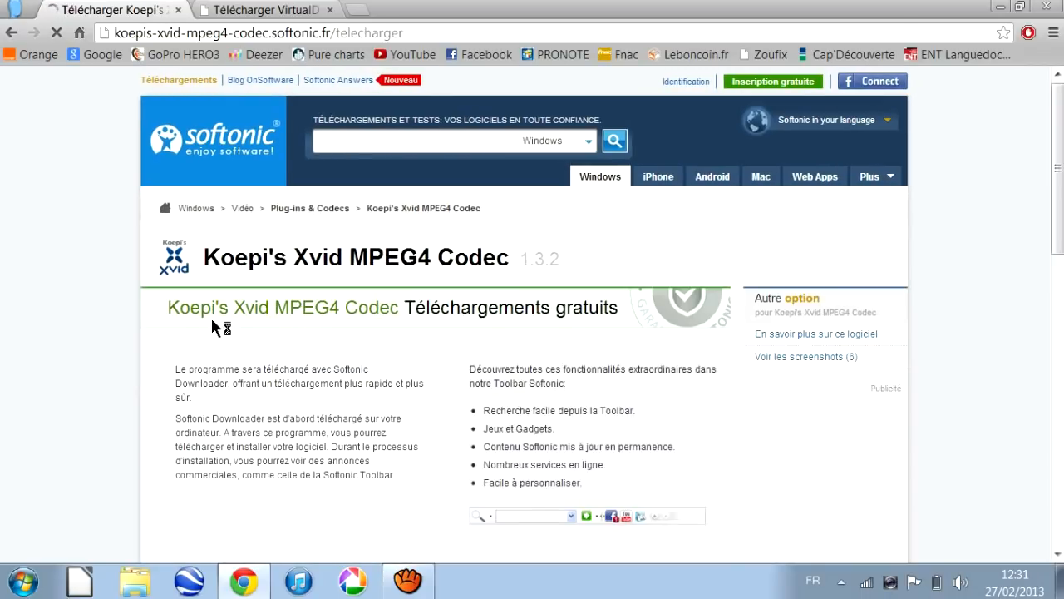
{"action": "left_click", "coordinate": [263, 381]}
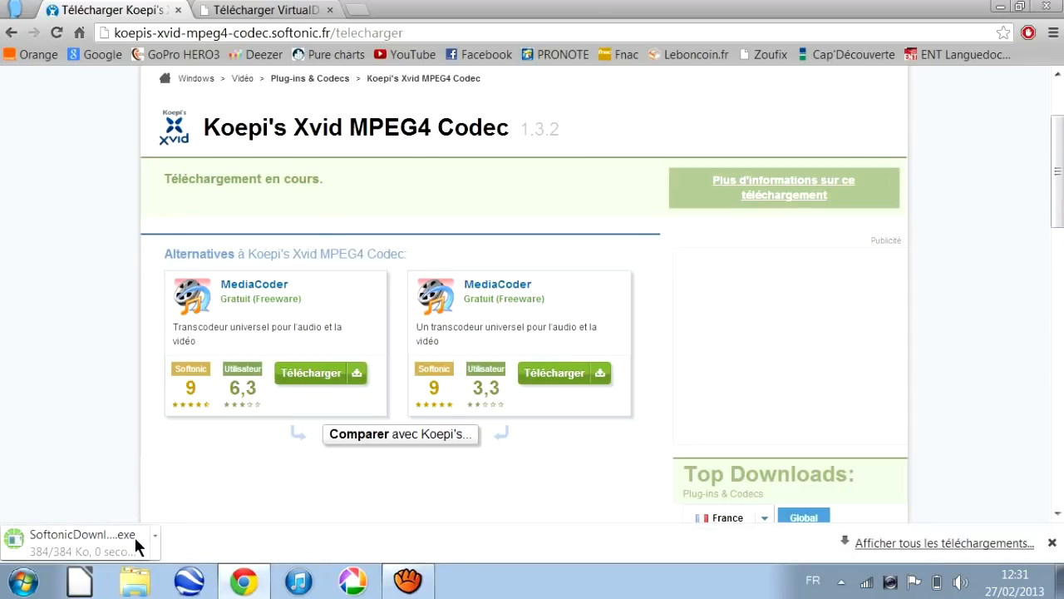
{"action": "right_click", "coordinate": [134, 535]}
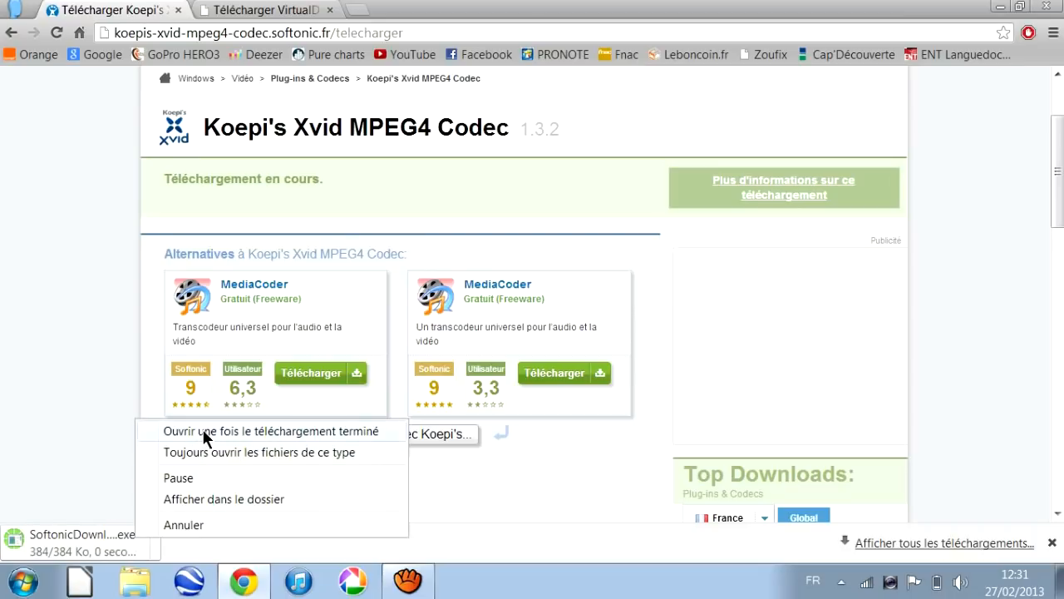
{"action": "left_click", "coordinate": [81, 407]}
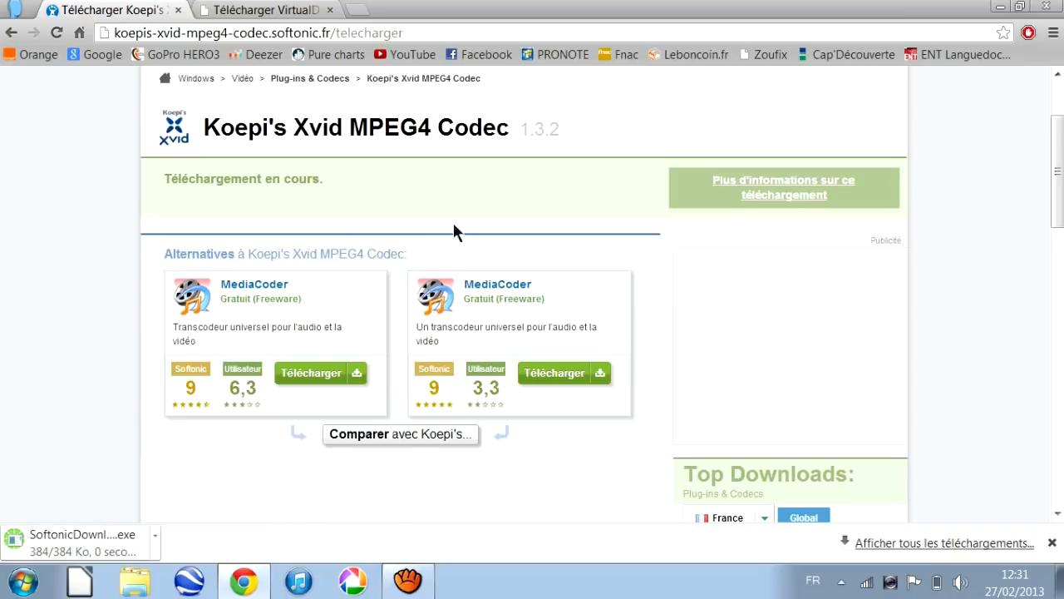
Step: Switch to the Downloads folder, run the newest SoftonicDownloader for Koepi's Xvid codec, and close the folder window
{"action": "left_click", "coordinate": [1000, 8]}
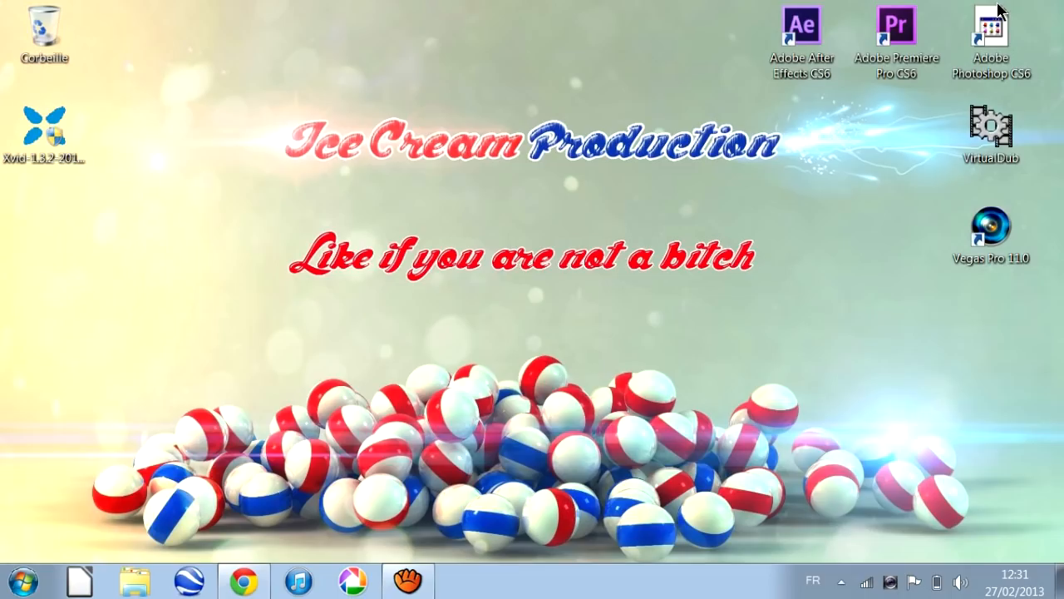
{"action": "left_click", "coordinate": [140, 581]}
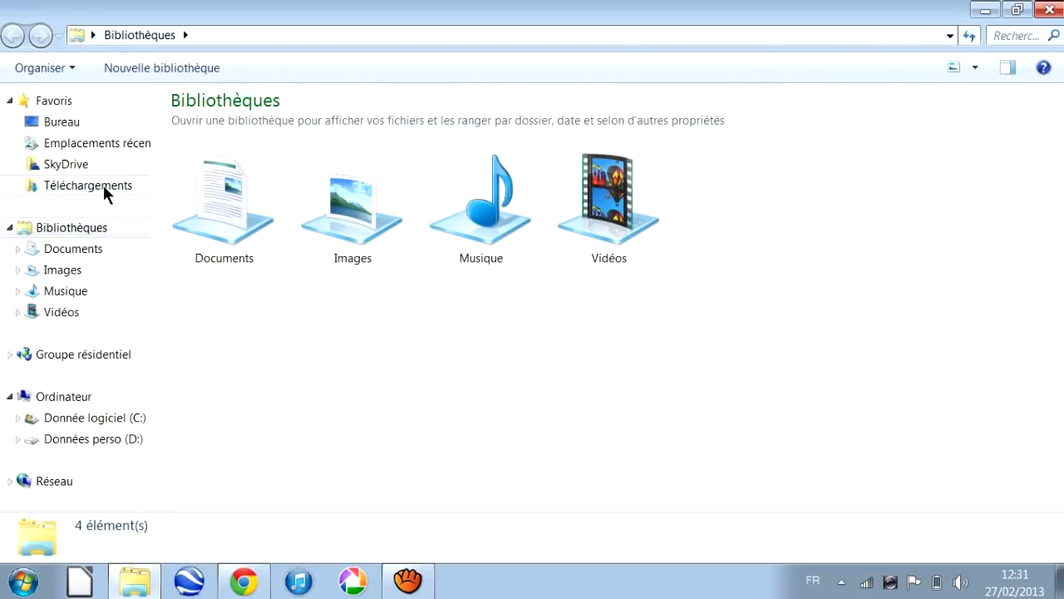
{"action": "left_click", "coordinate": [105, 188]}
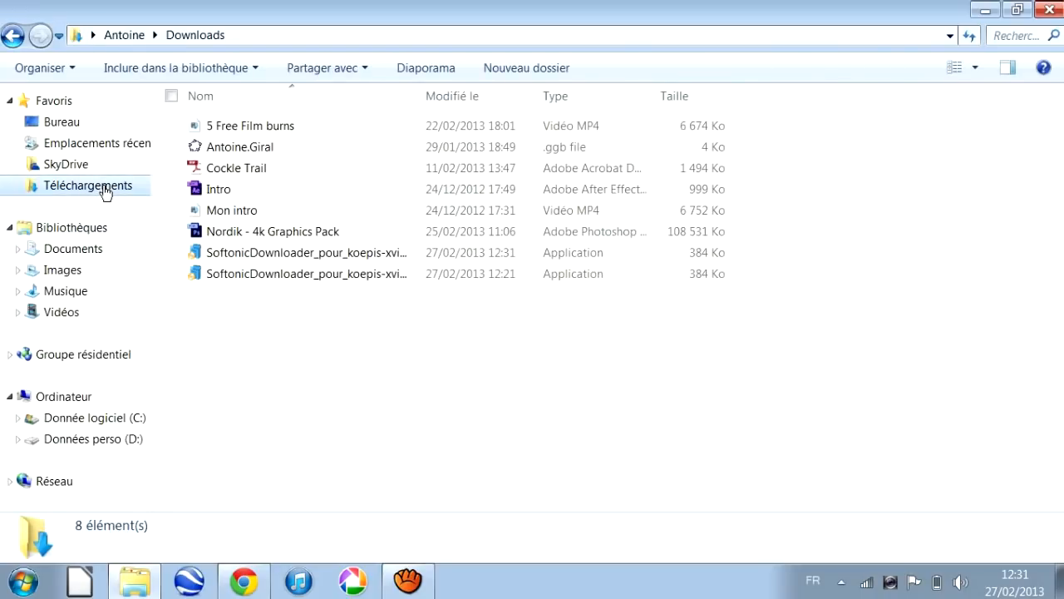
{"action": "double_click", "coordinate": [474, 251]}
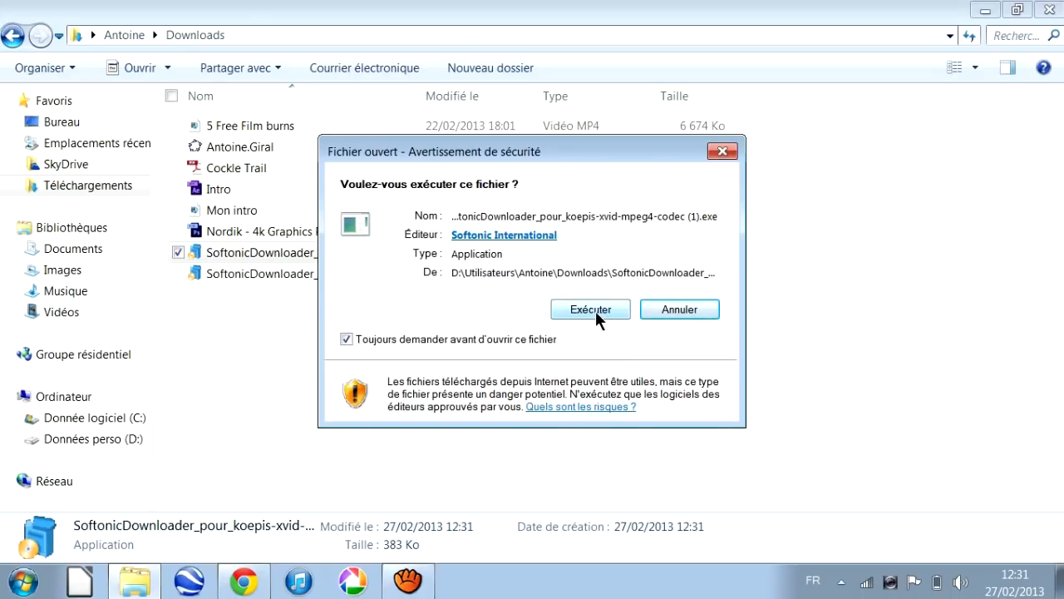
{"action": "left_click", "coordinate": [595, 311]}
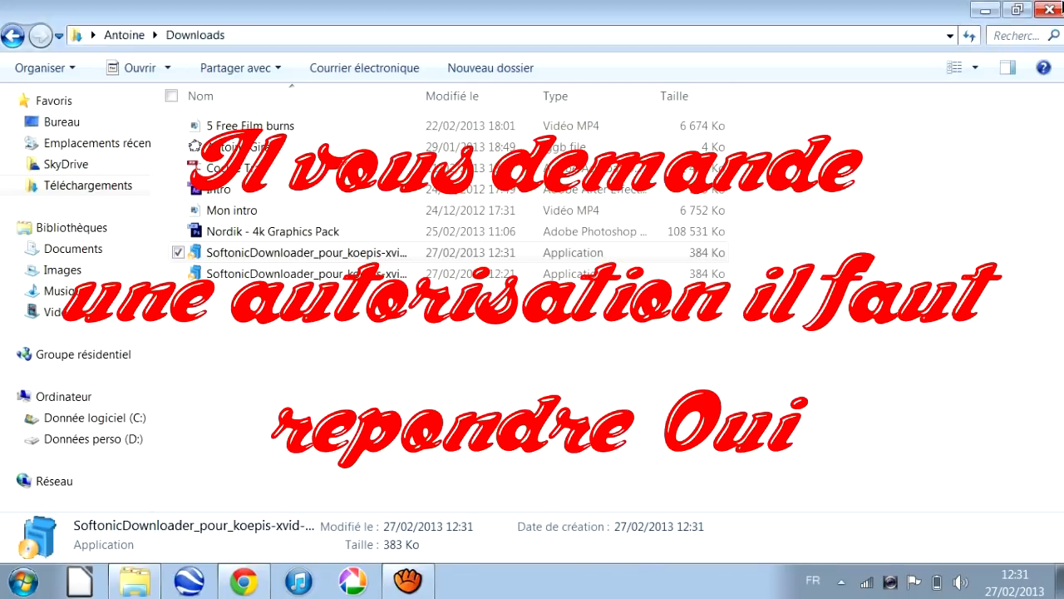
{"action": "left_click", "coordinate": [1054, 15]}
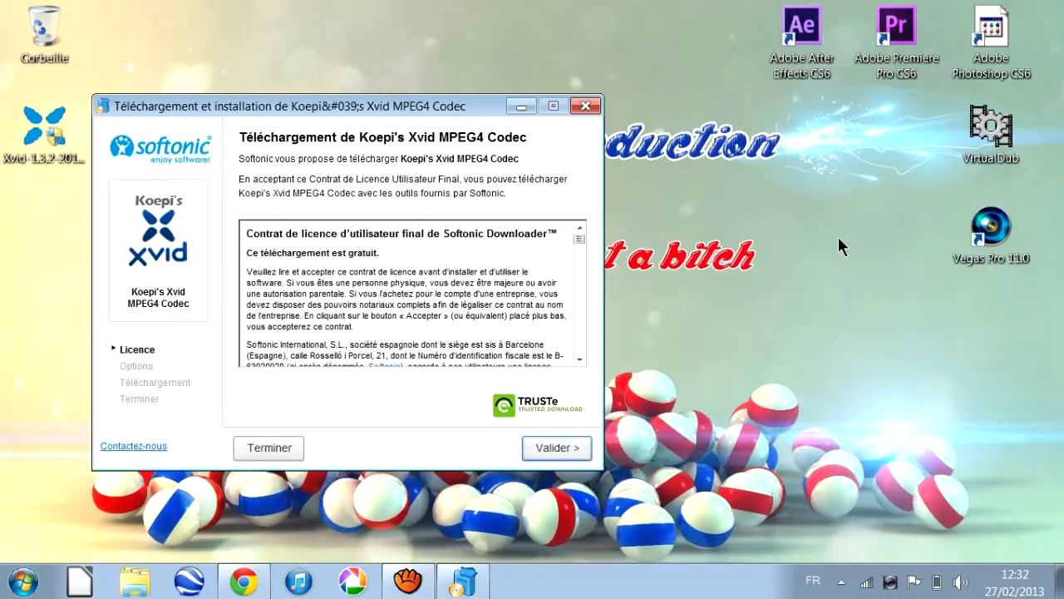
Step: Move the Softonic downloader window nearer the middle of the desktop and accept its licence agreement
{"action": "left_click_drag", "start_coordinate": [362, 106], "coordinate": [518, 111]}
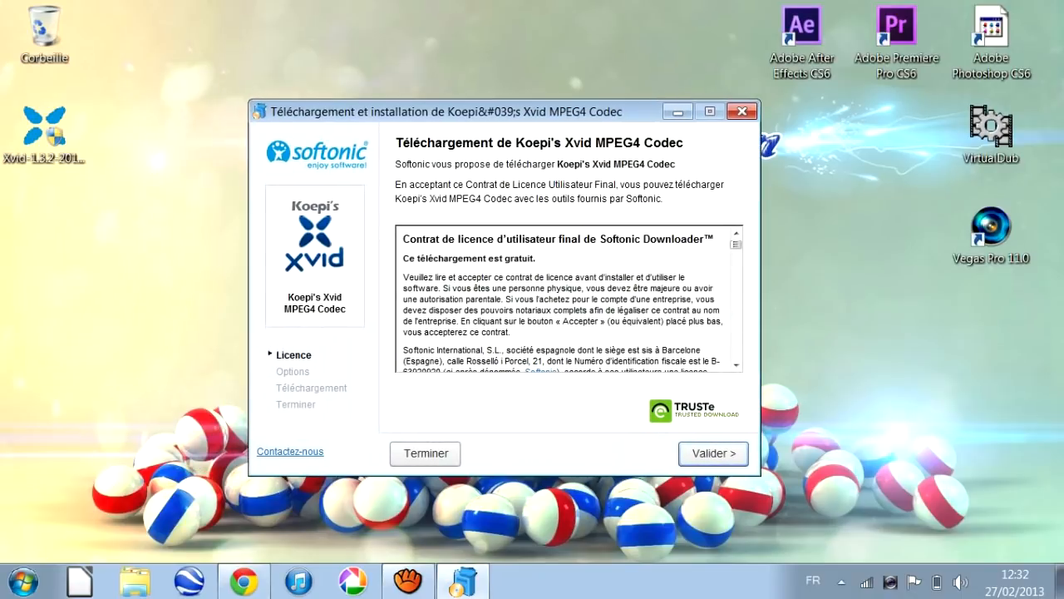
{"action": "left_click", "coordinate": [420, 574]}
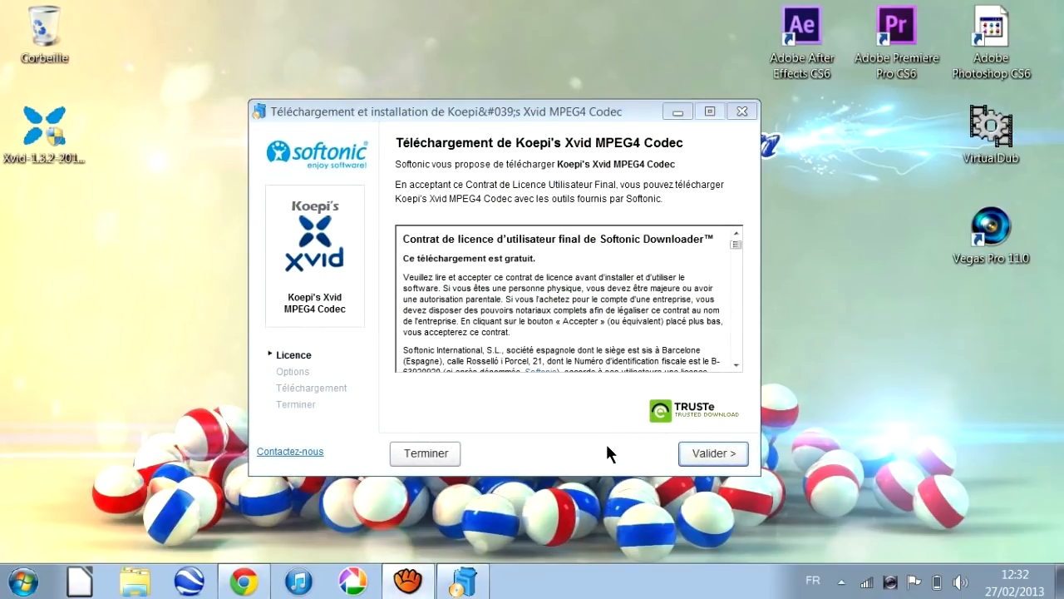
{"action": "left_click_drag", "start_coordinate": [563, 110], "coordinate": [558, 88]}
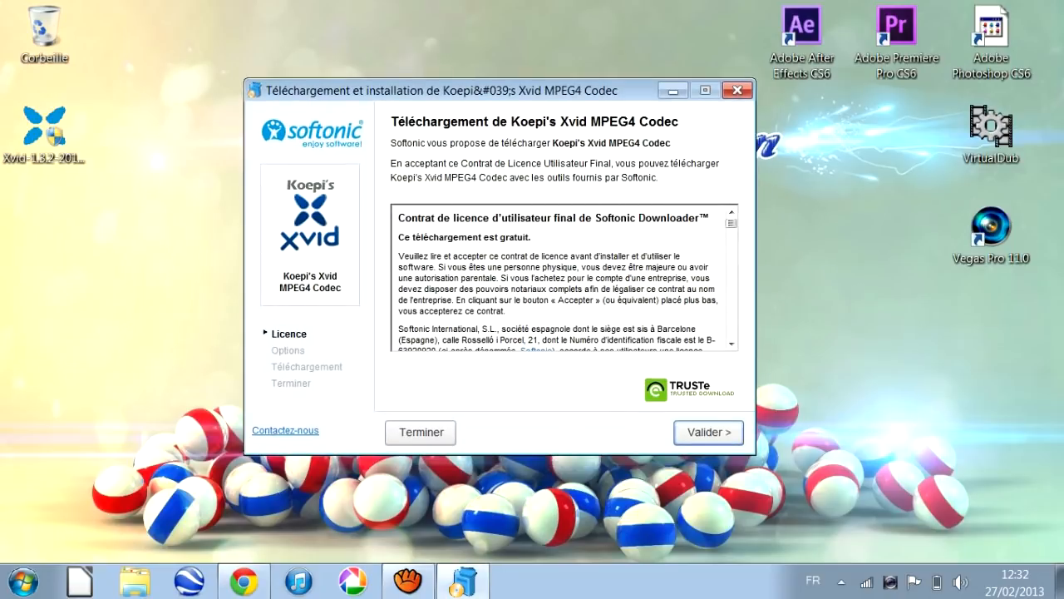
{"action": "left_click", "coordinate": [708, 432]}
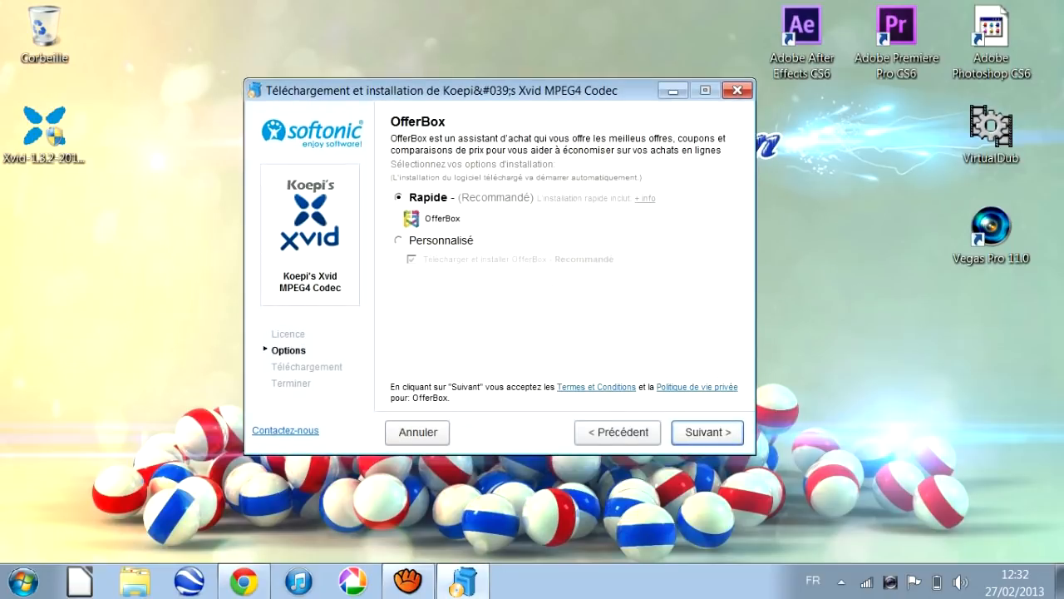
Step: Decline the OfferBox and Delta toolbar offers with the Personnalisé option and start the codec download
{"action": "left_click", "coordinate": [400, 240]}
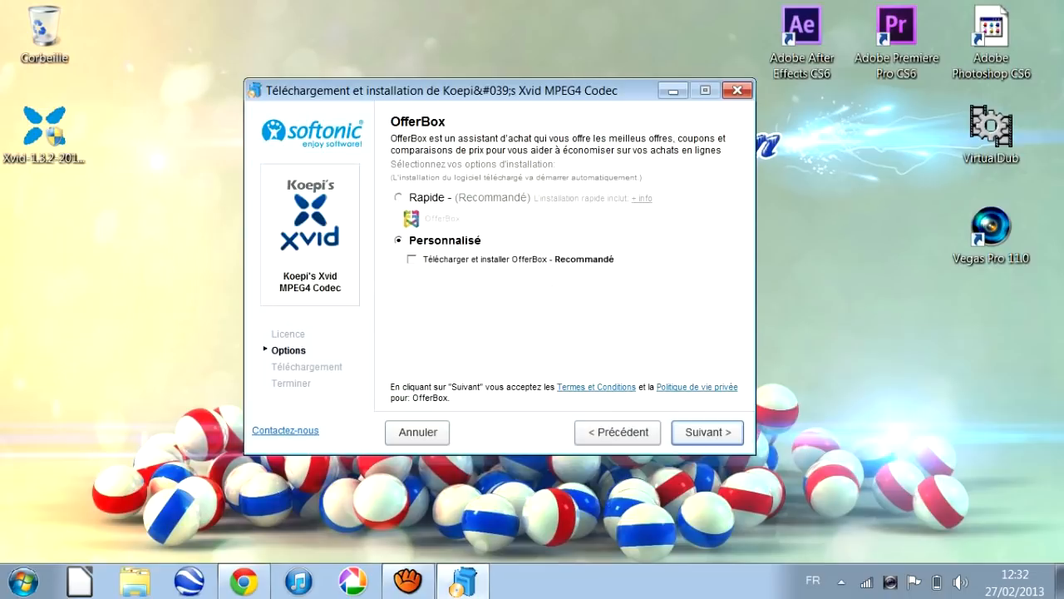
{"action": "left_click", "coordinate": [708, 432]}
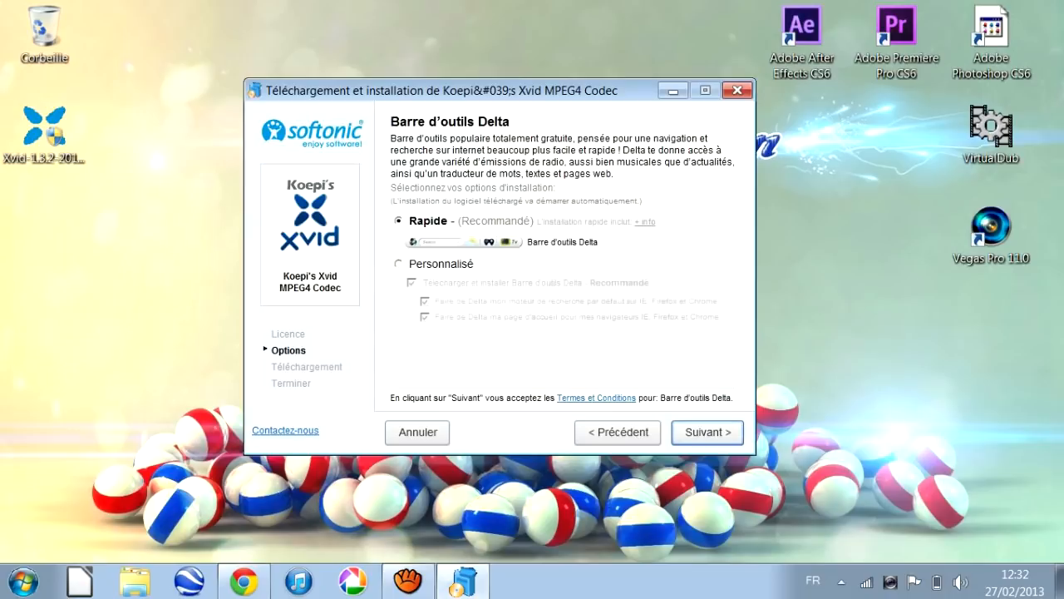
{"action": "left_click", "coordinate": [399, 263]}
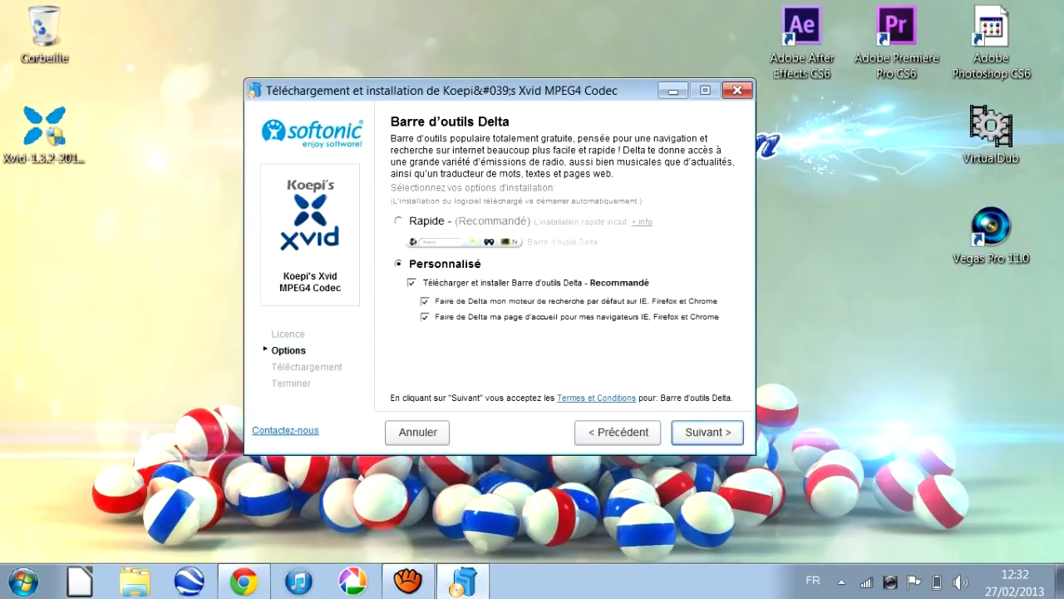
{"action": "left_click", "coordinate": [411, 282]}
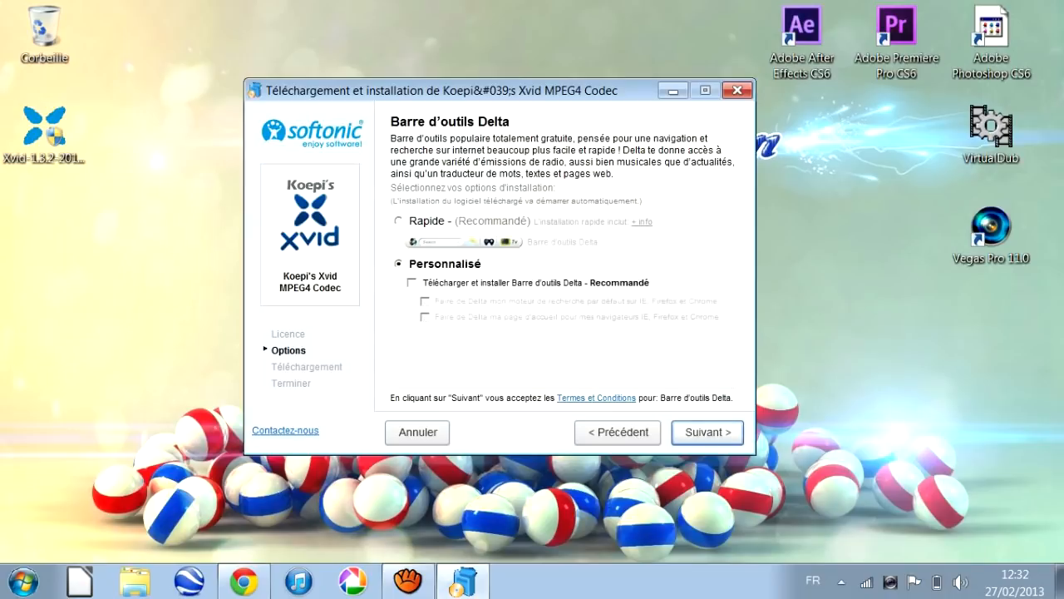
{"action": "left_click", "coordinate": [708, 433]}
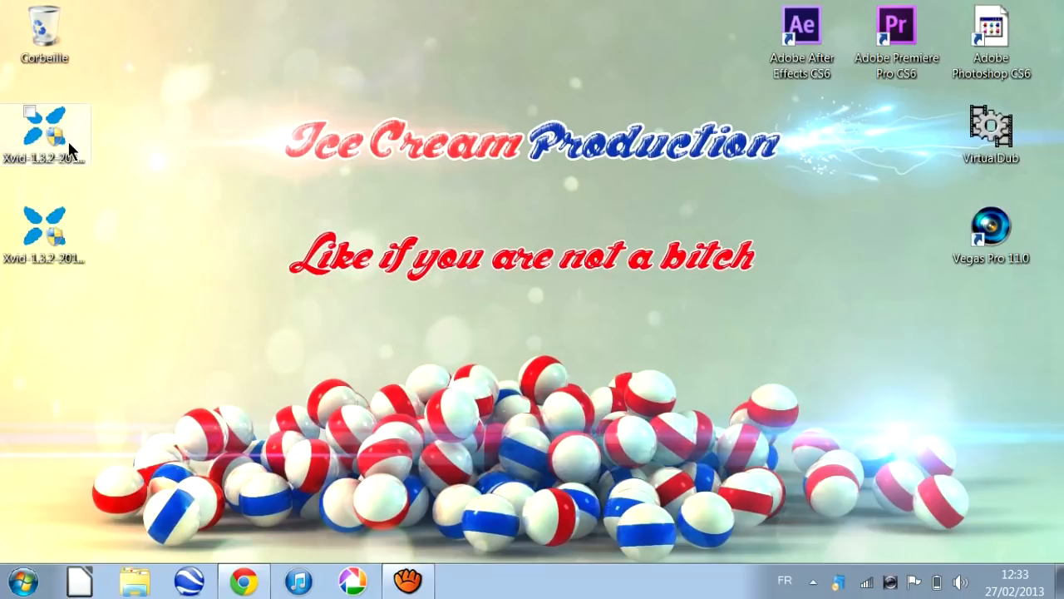
Step: Delete the older, upper Xvid-1.3.2 installer file from the desktop
{"action": "left_click", "coordinate": [78, 138]}
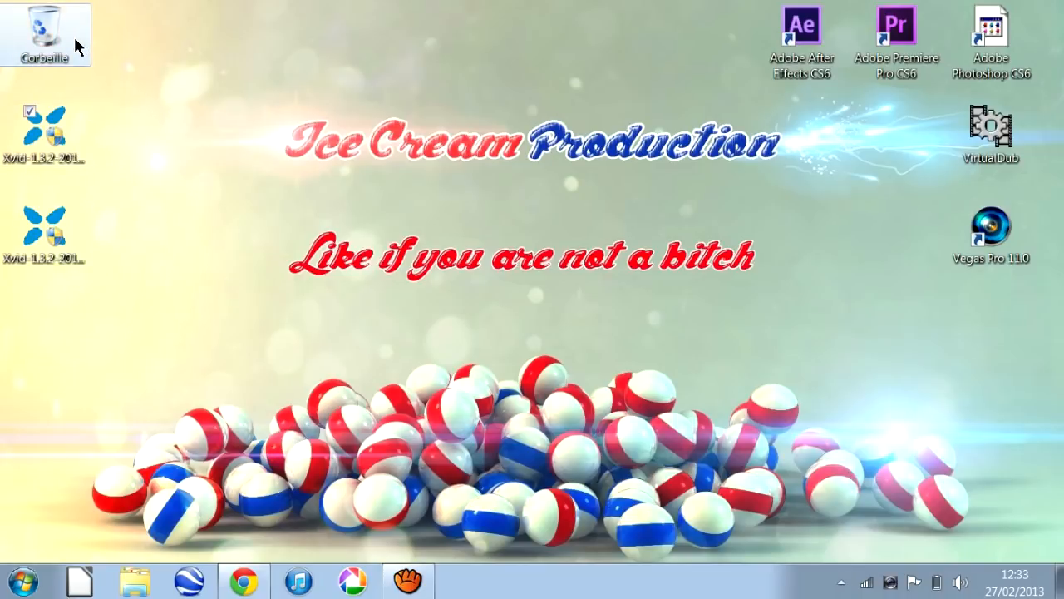
{"action": "key", "text": "Delete"}
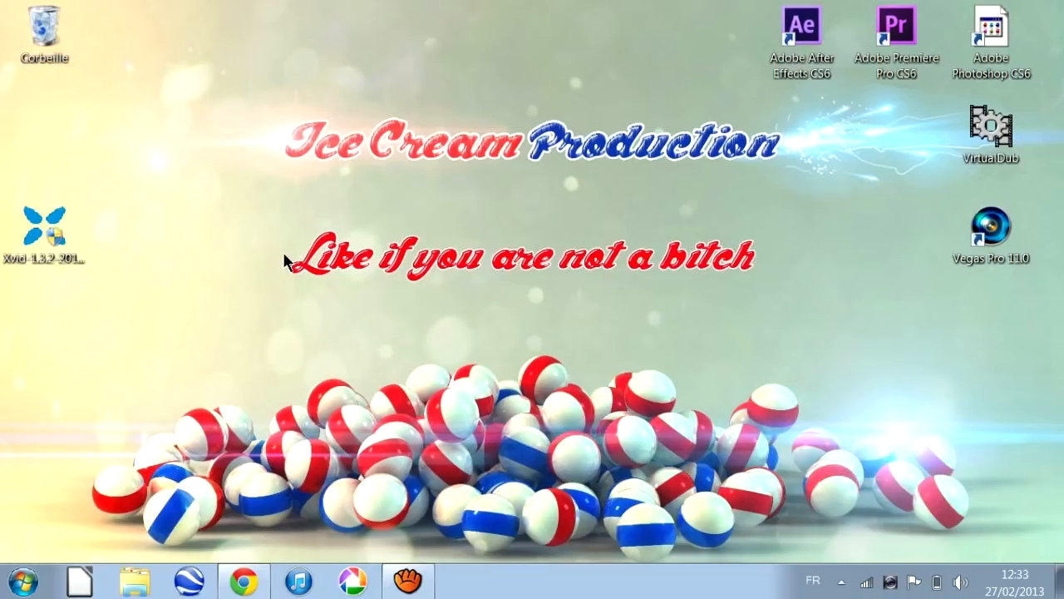
Step: Try to delete the remaining Xvid-1.3.2 installer file from the desktop
{"action": "left_click", "coordinate": [50, 221]}
{"action": "key", "text": "Delete"}
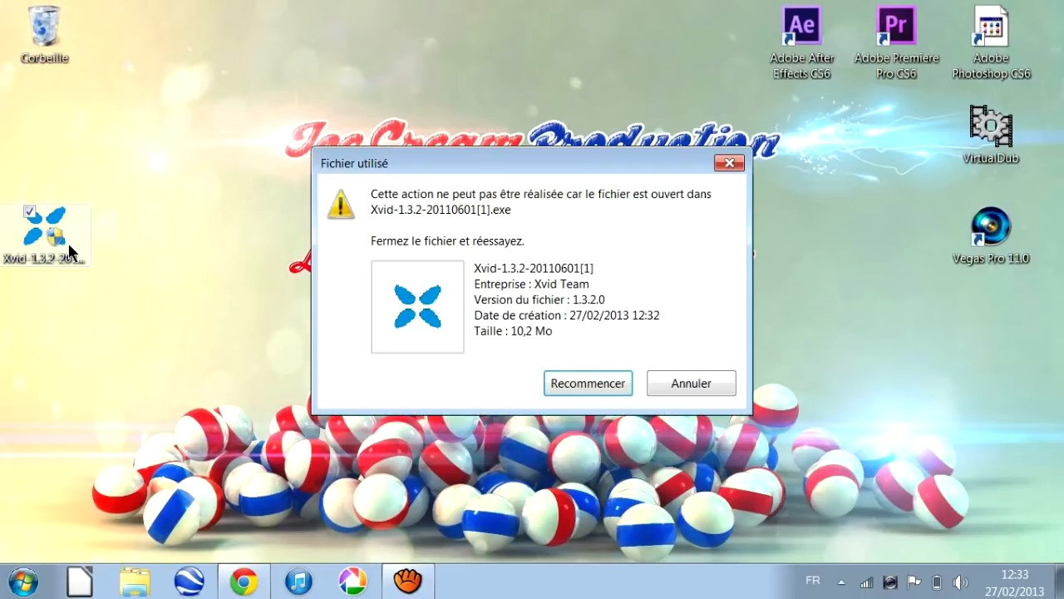
{"action": "left_click", "coordinate": [728, 163]}
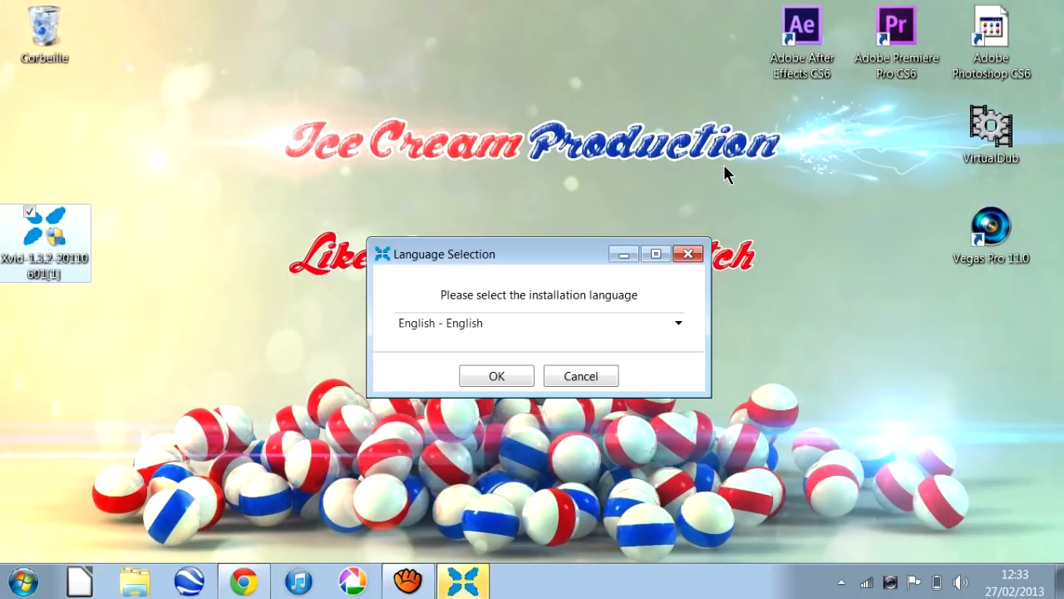
Step: Set the Xvid installation language to French - Français and confirm it
{"action": "left_click", "coordinate": [679, 324]}
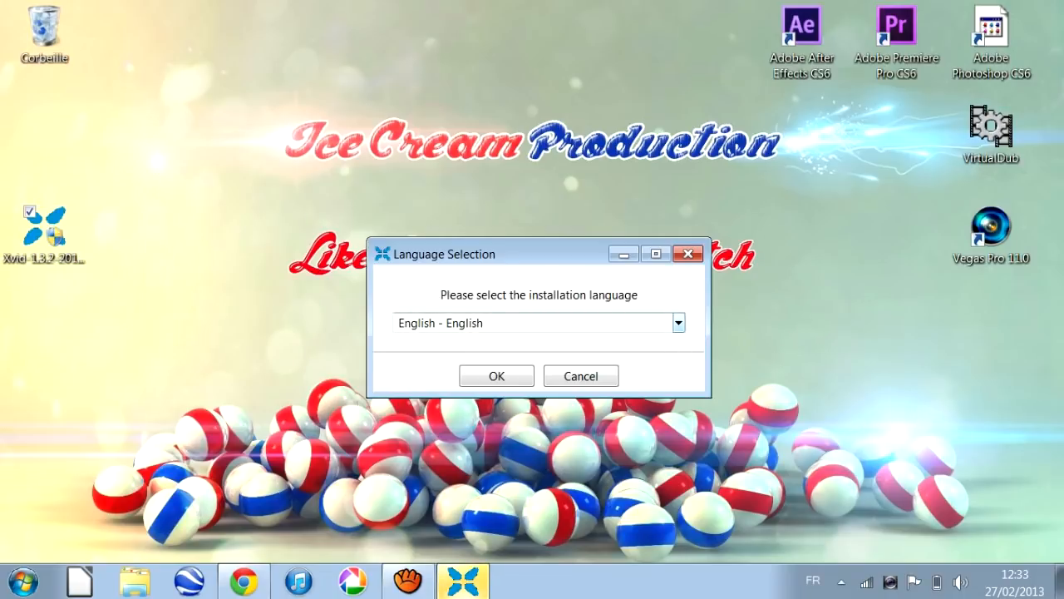
{"action": "left_click_drag", "start_coordinate": [679, 374], "coordinate": [679, 378]}
{"action": "left_click", "coordinate": [502, 424]}
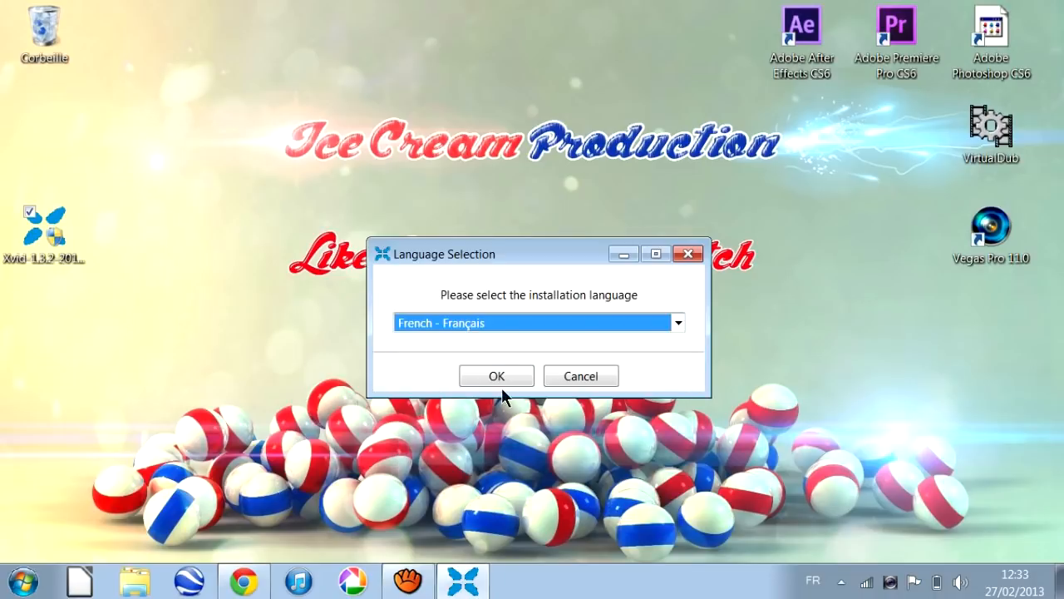
{"action": "left_click", "coordinate": [500, 377]}
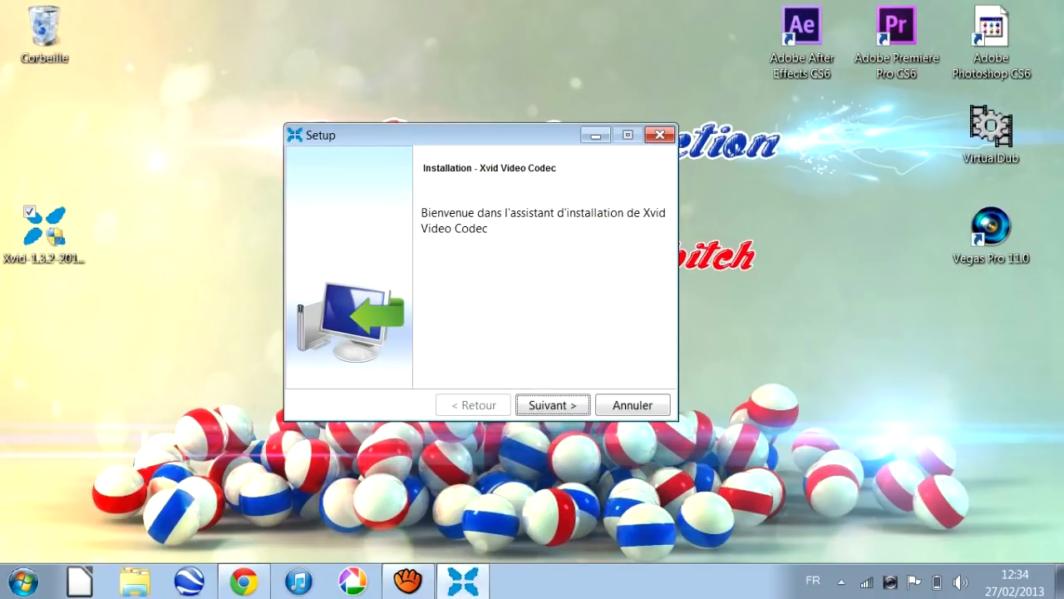
Step: Accept the Xvid licence terms and keep C:\Program Files (x86)\Xvid as the installation directory
{"action": "key", "text": "Return"}
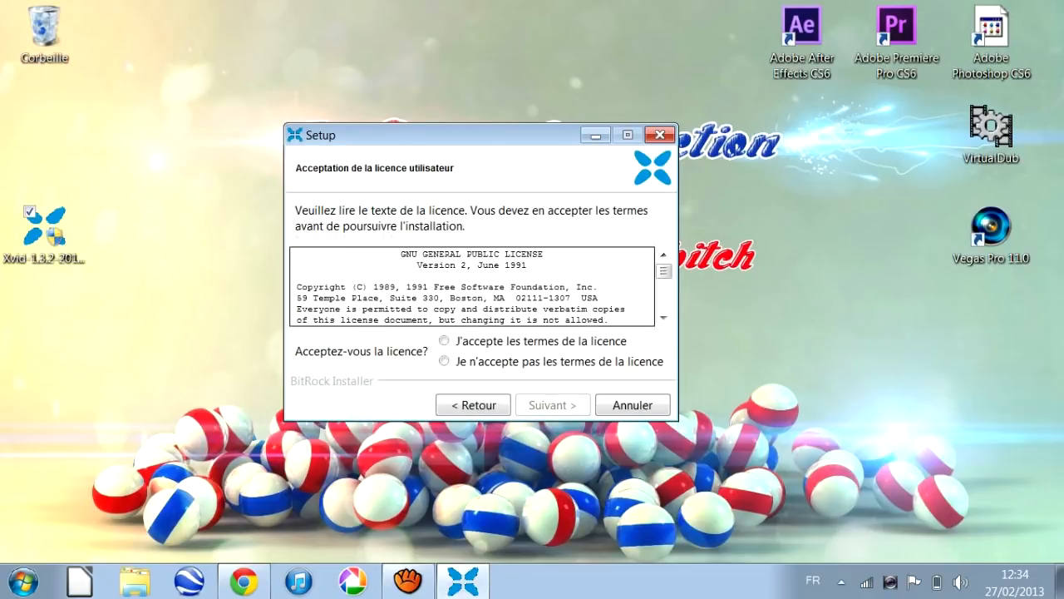
{"action": "left_click", "coordinate": [446, 341]}
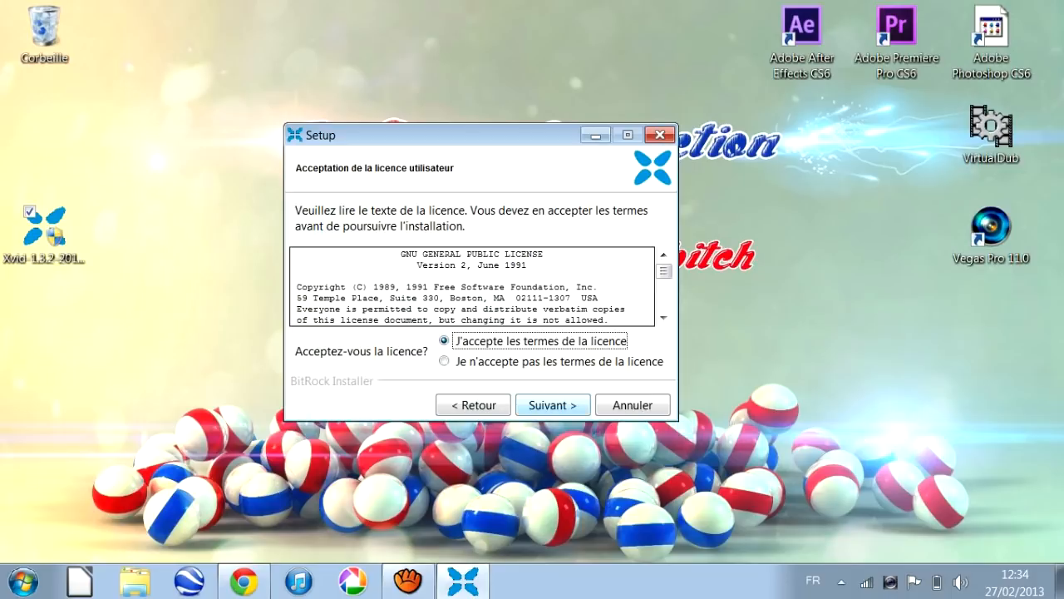
{"action": "key", "text": "Return"}
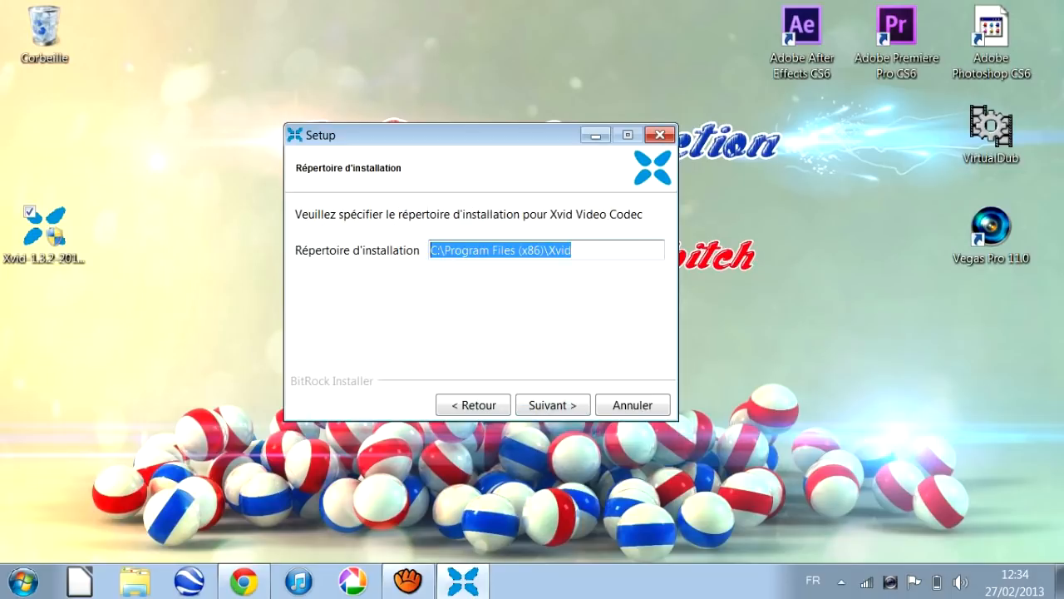
{"action": "key", "text": "Return"}
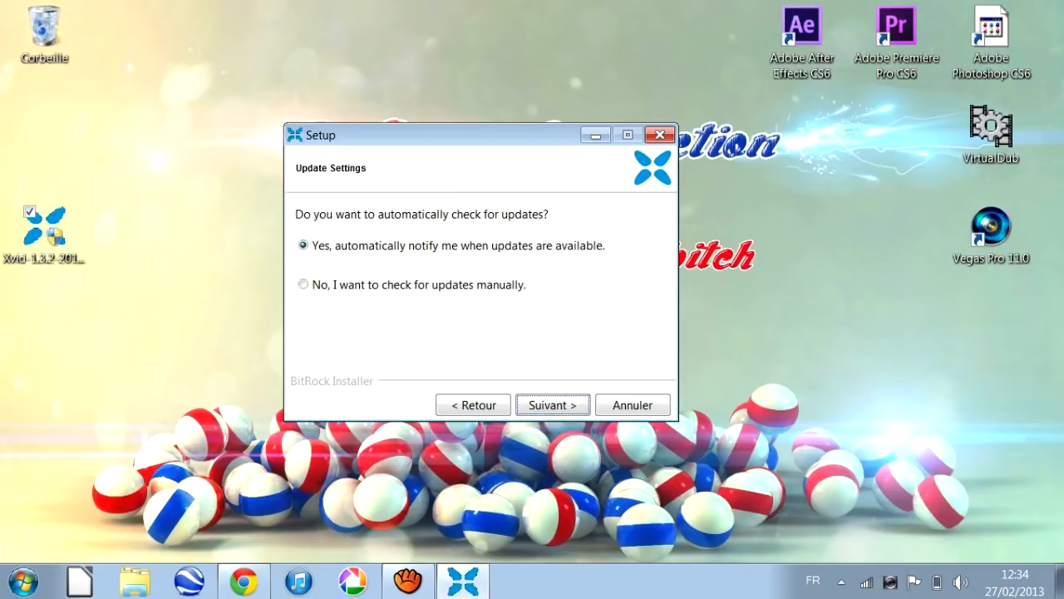
Step: Choose to check for Xvid updates manually and proceed to the ready-to-install page
{"action": "left_click", "coordinate": [304, 285]}
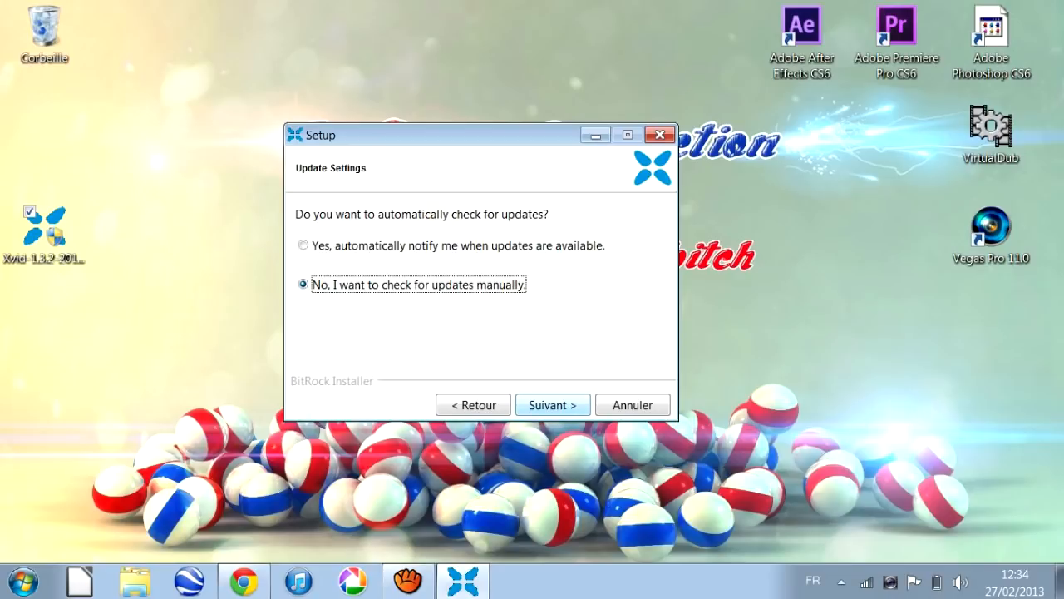
{"action": "left_click", "coordinate": [553, 405]}
{"action": "left_click", "coordinate": [304, 245]}
{"action": "left_click", "coordinate": [305, 266]}
{"action": "left_click", "coordinate": [304, 288]}
{"action": "left_click", "coordinate": [553, 405]}
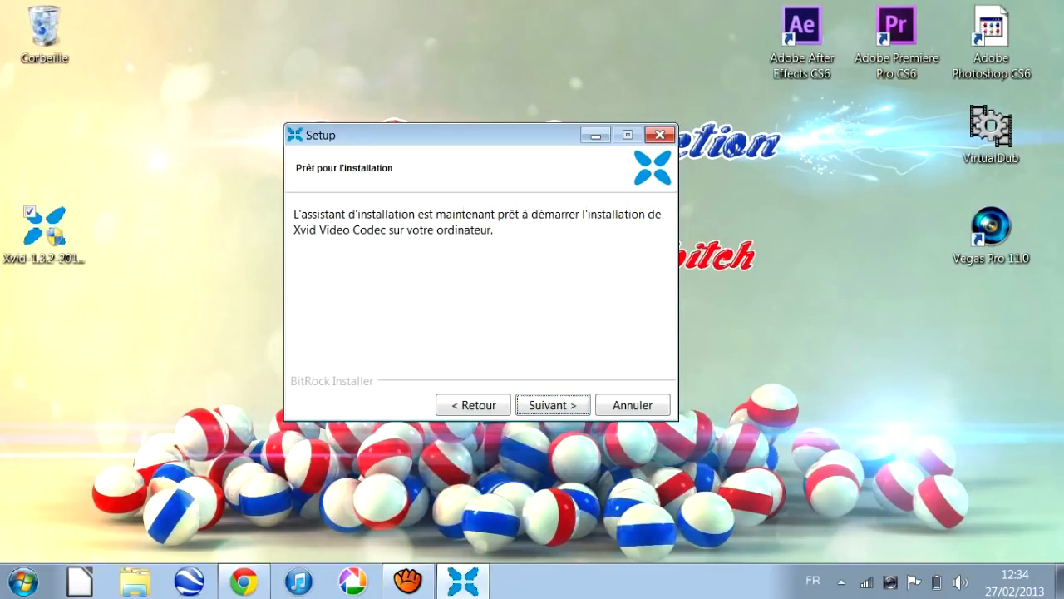
Step: Start the installation of Xvid Video Codec on the computer and let it run through
{"action": "key", "text": "Return"}
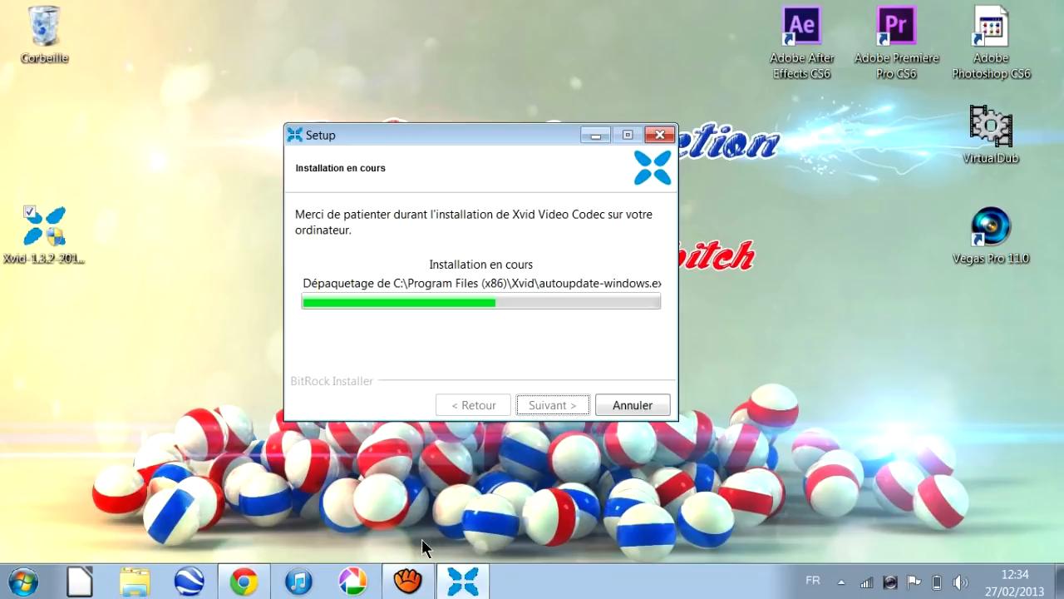
{"action": "left_click", "coordinate": [414, 575]}
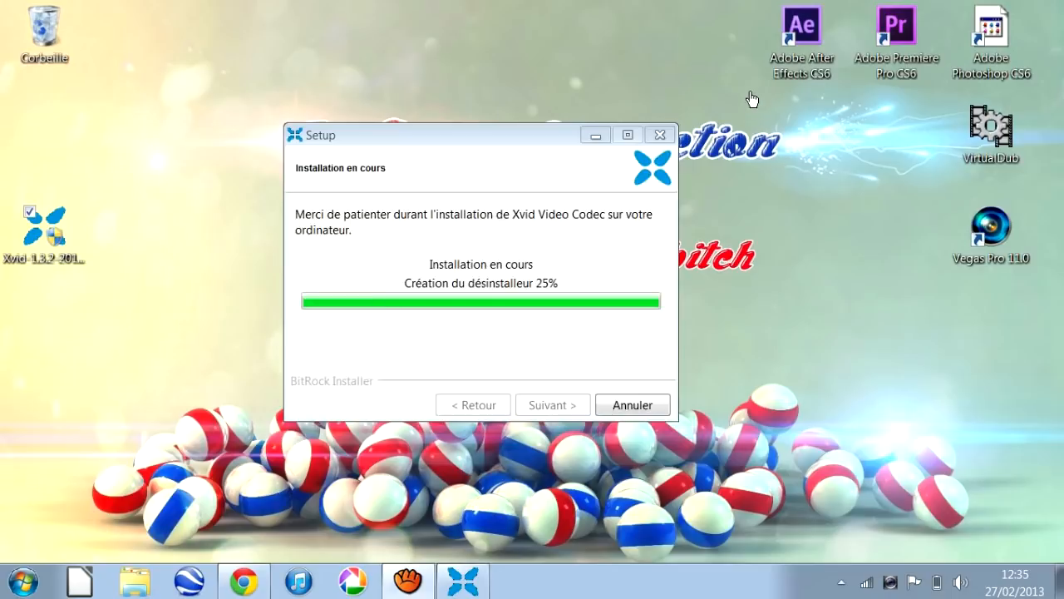
{"action": "left_click", "coordinate": [750, 91]}
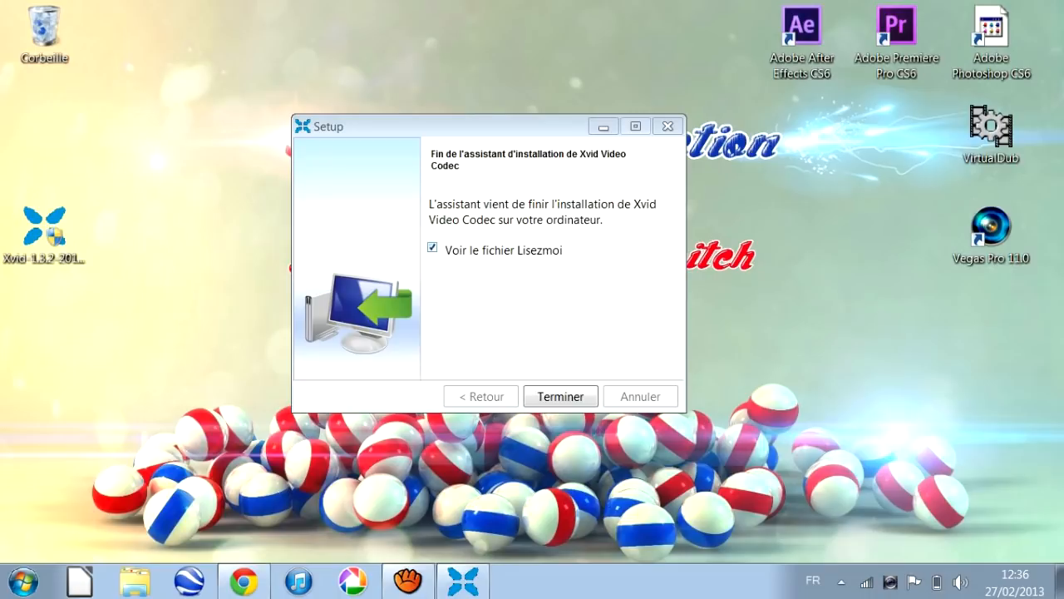
Step: Finish the Xvid setup without viewing the Lisezmoi file and close the Softonic downloader
{"action": "left_click", "coordinate": [433, 248]}
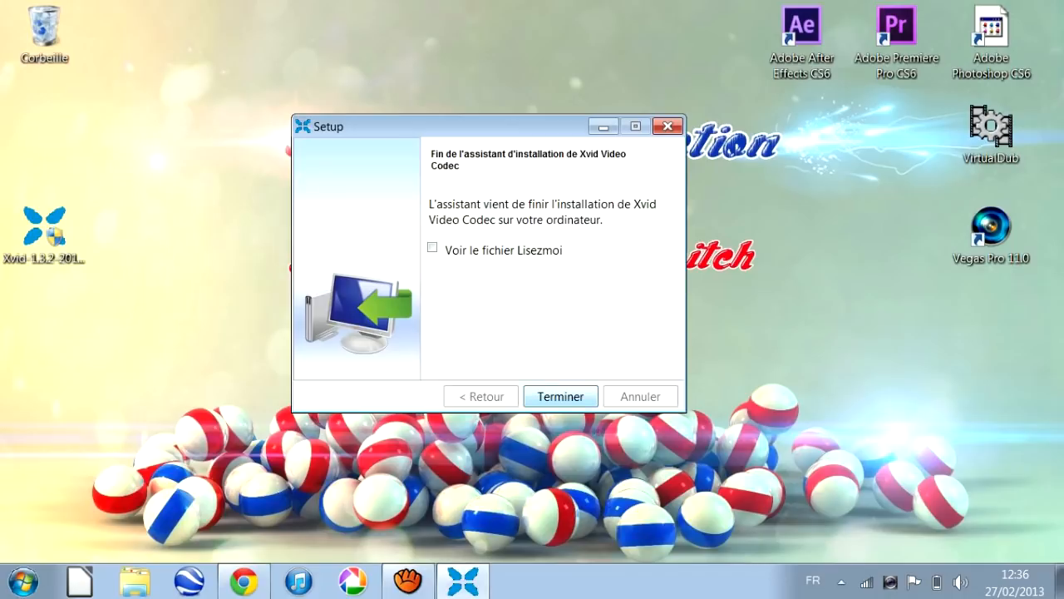
{"action": "left_click", "coordinate": [560, 396]}
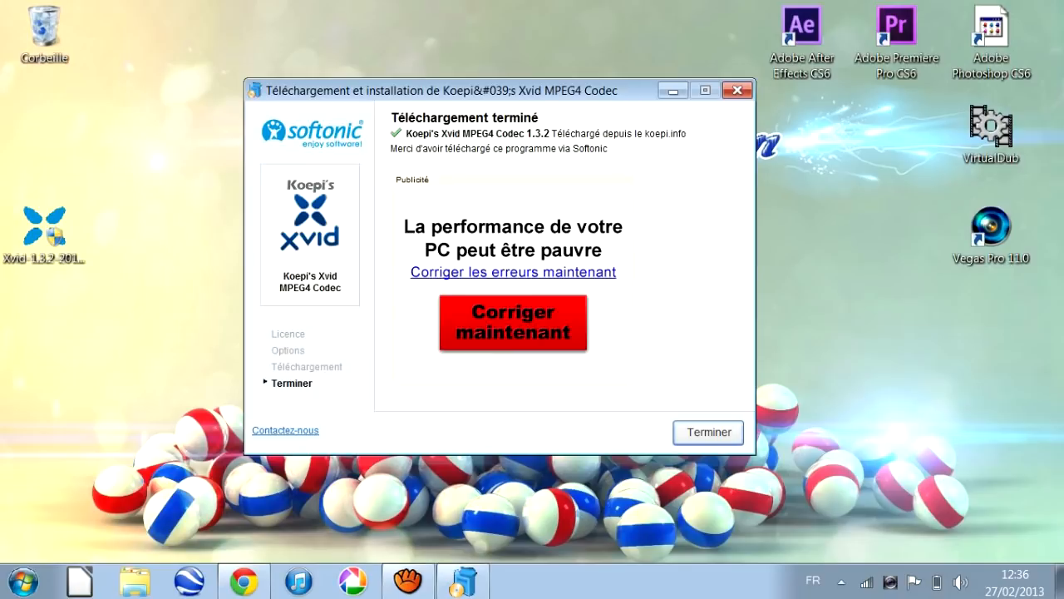
{"action": "left_click", "coordinate": [709, 431]}
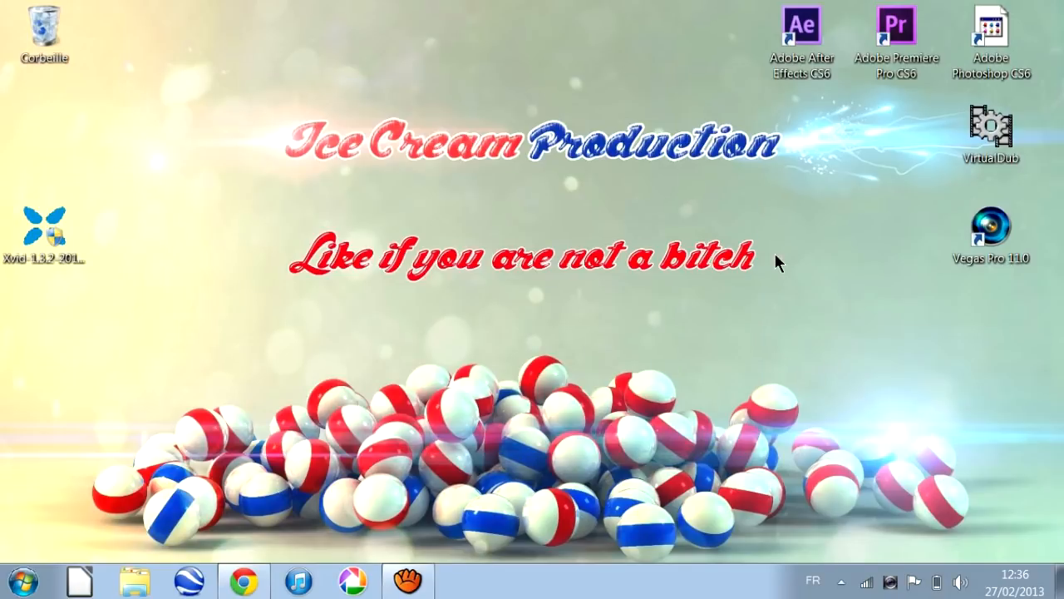
Step: Launch VirtualDub and select Xvid MPEG-4 Codec in the video compression list
{"action": "double_click", "coordinate": [966, 142]}
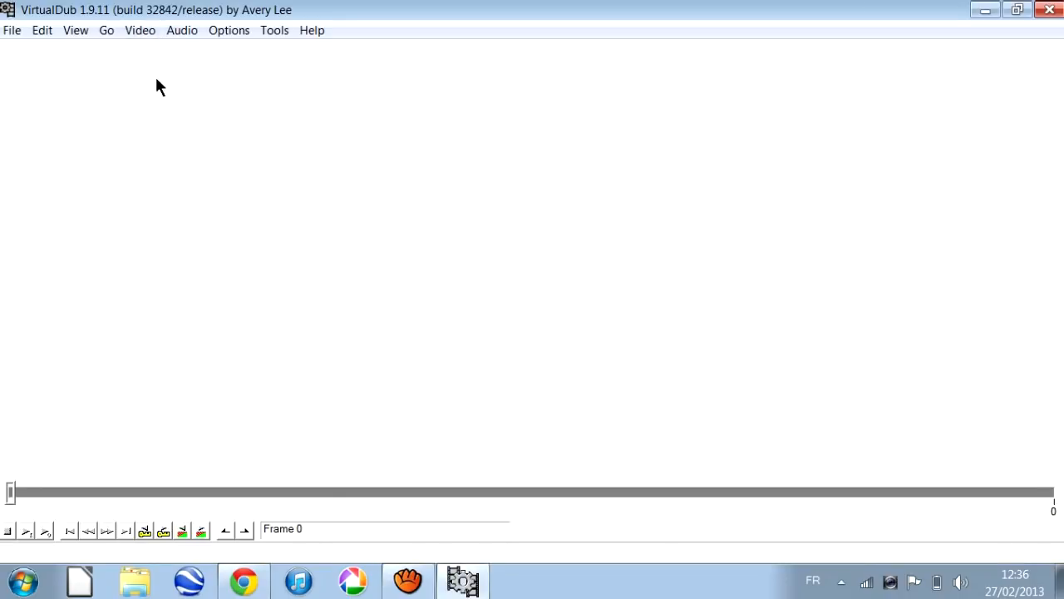
{"action": "left_click", "coordinate": [141, 30]}
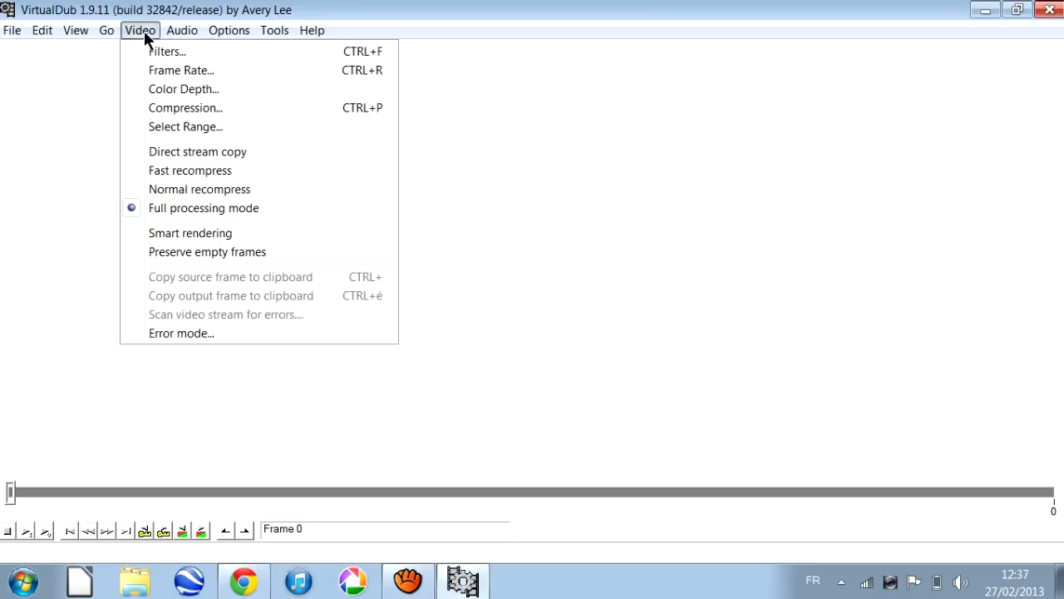
{"action": "left_click", "coordinate": [196, 106]}
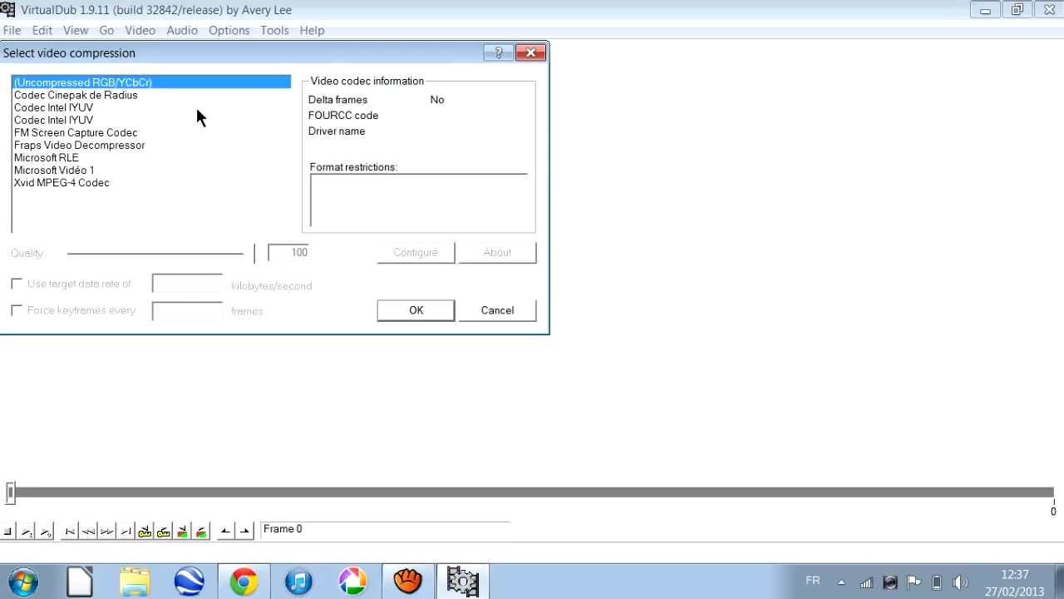
{"action": "left_click", "coordinate": [145, 183]}
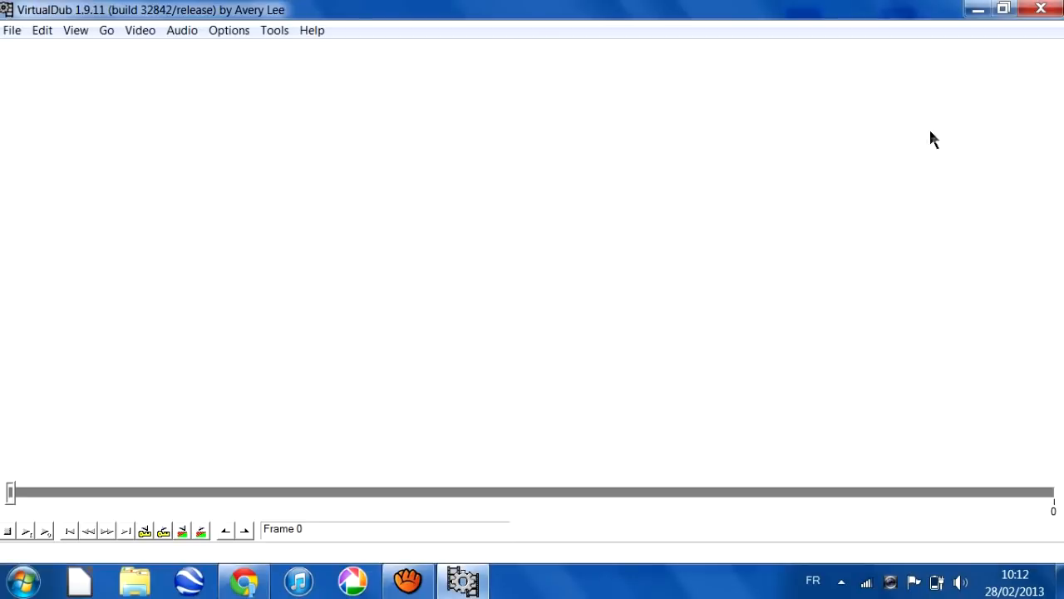
Step: Examine the file properties of the Timelapse tuto compression video on the desktop, including its size
{"action": "left_click", "coordinate": [979, 9]}
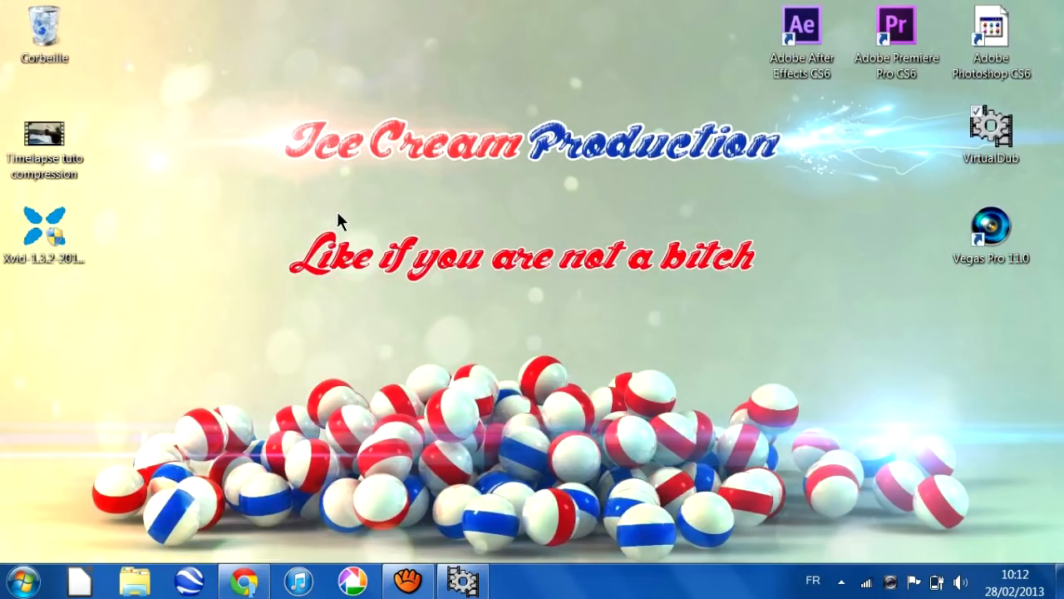
{"action": "right_click", "coordinate": [48, 153]}
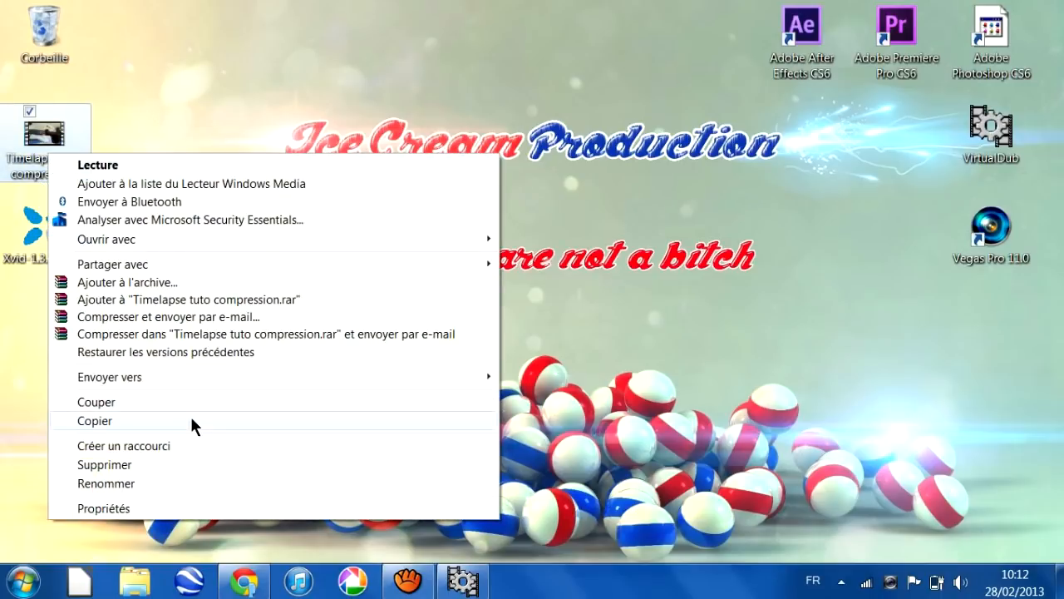
{"action": "left_click", "coordinate": [153, 505]}
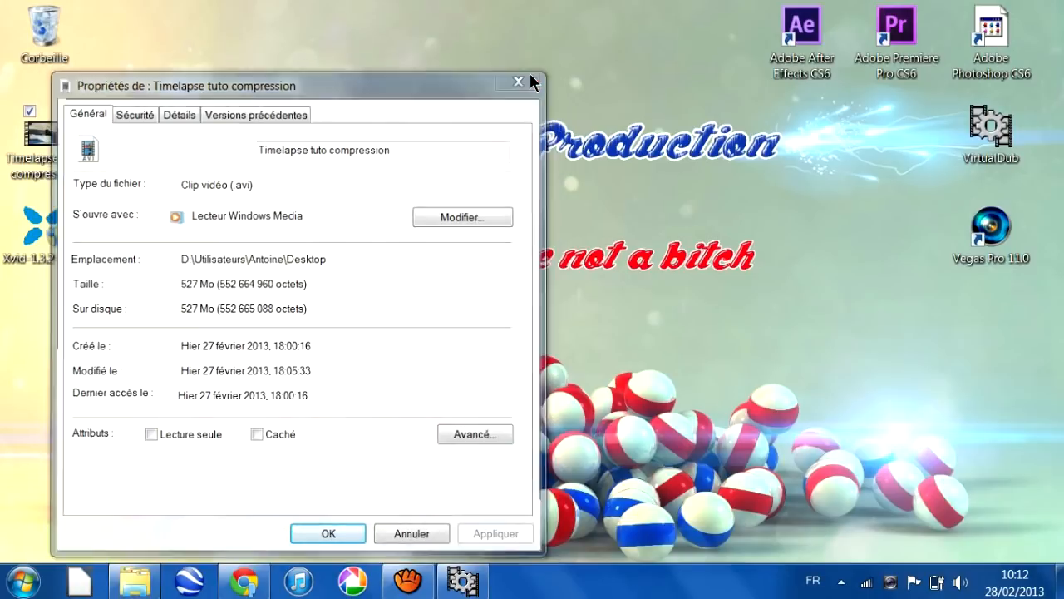
{"action": "left_click", "coordinate": [530, 75]}
Step: Try to load the Timelapse tuto compression video from the desktop straight into a reduced VirtualDub window
{"action": "left_click", "coordinate": [476, 586]}
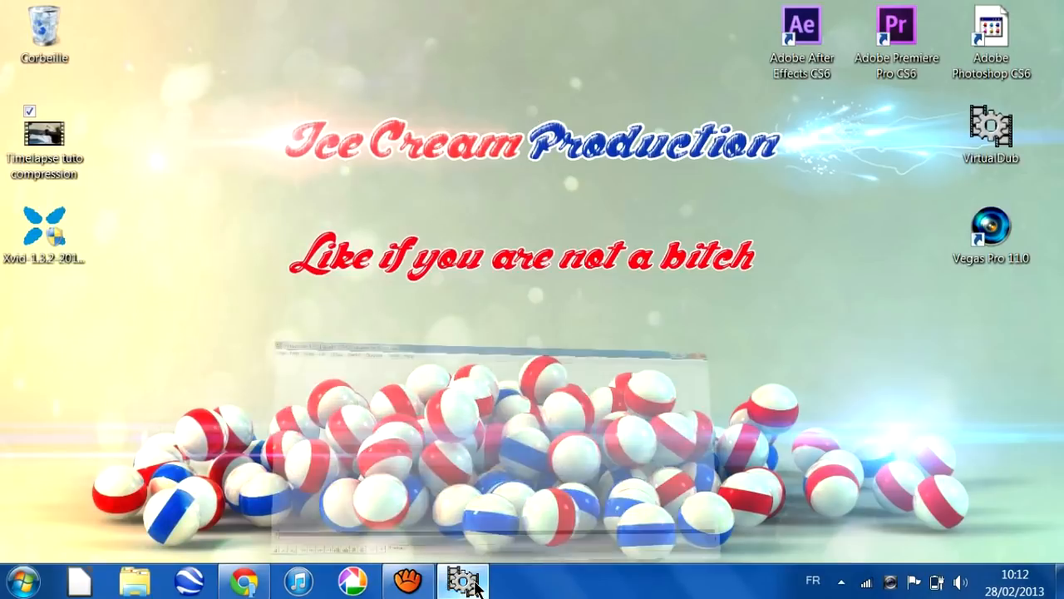
{"action": "left_click", "coordinate": [1010, 10]}
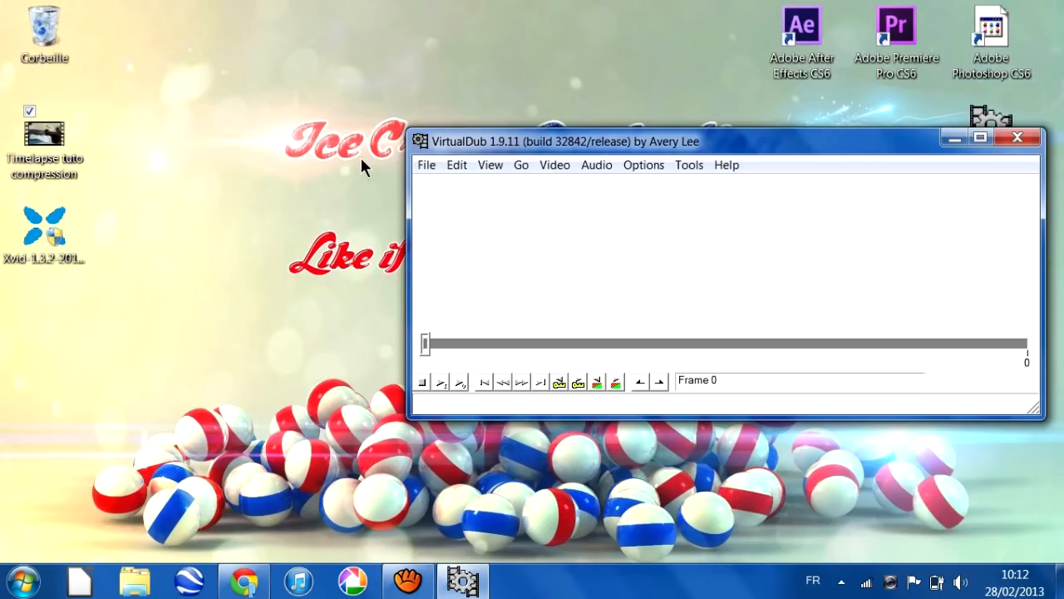
{"action": "left_click_drag", "start_coordinate": [52, 141], "coordinate": [594, 297]}
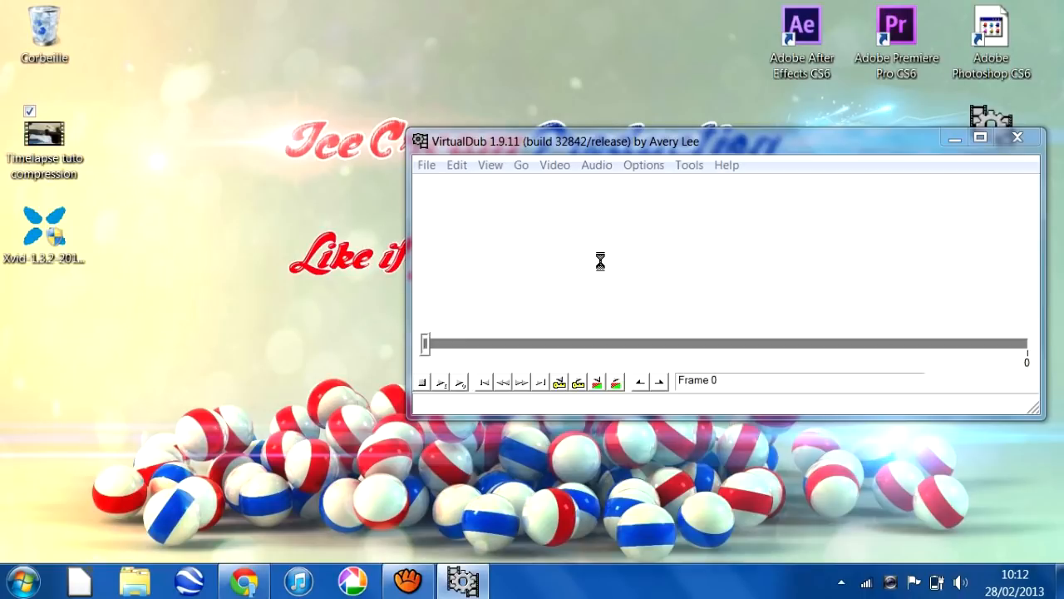
Step: Open the Timelapse tuto compression video from the Bureau folder in VirtualDub and maximize the window
{"action": "left_click", "coordinate": [425, 164]}
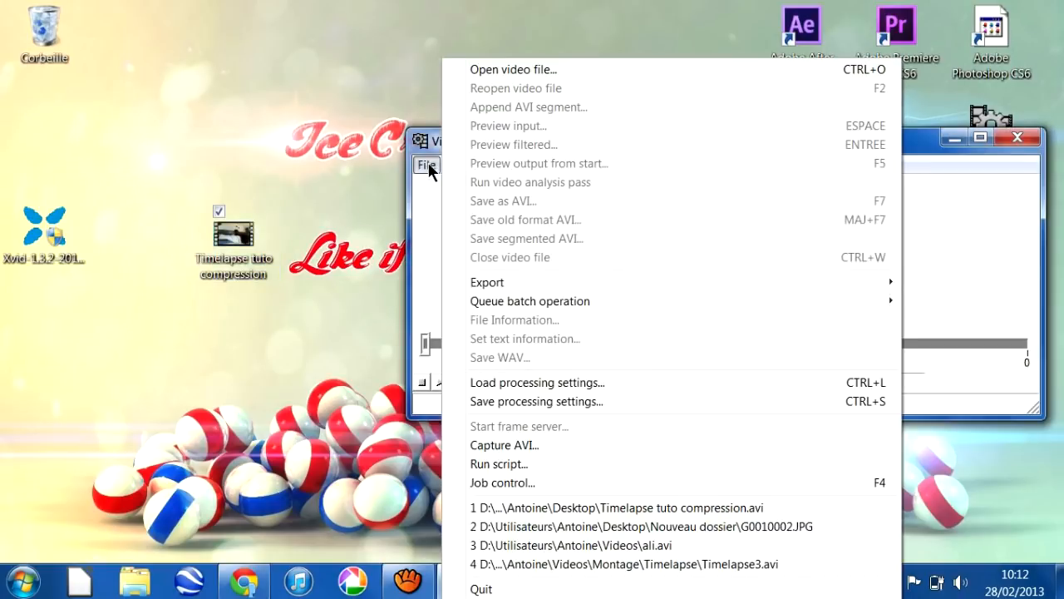
{"action": "left_click", "coordinate": [490, 69]}
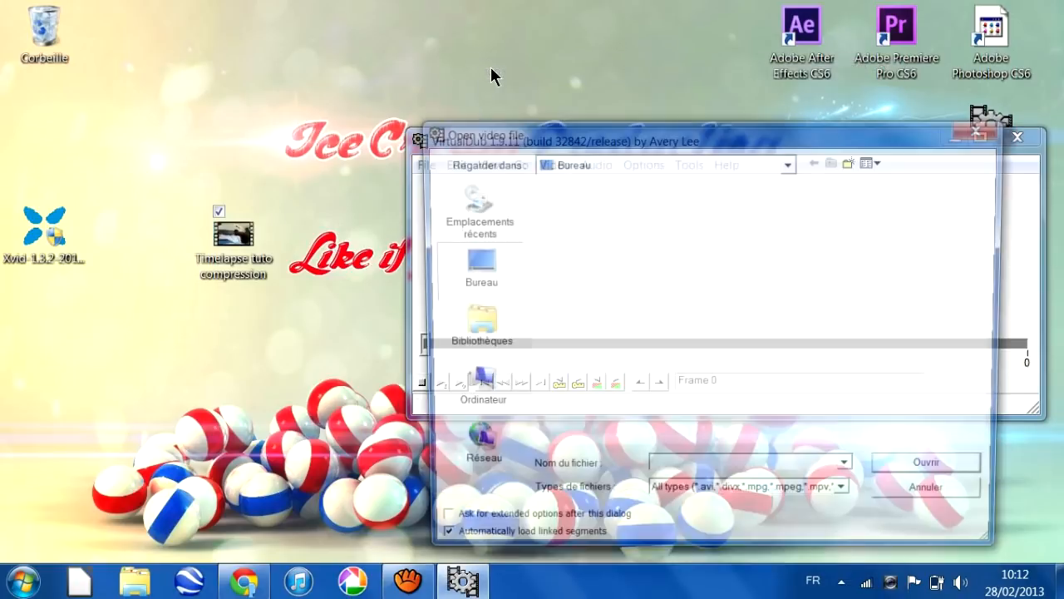
{"action": "left_click", "coordinate": [797, 310]}
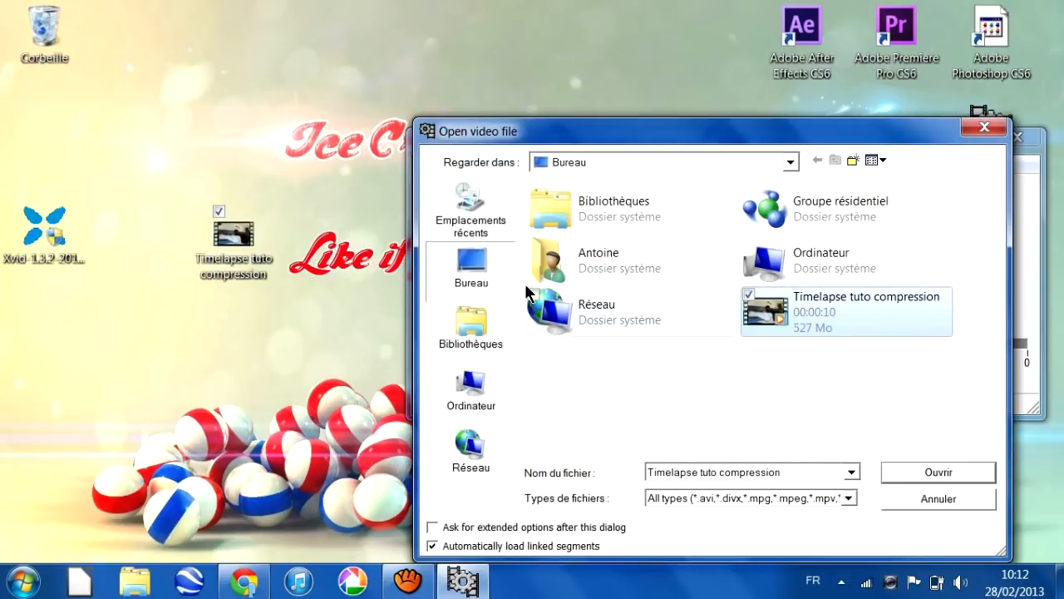
{"action": "left_click", "coordinate": [908, 473]}
{"action": "left_click", "coordinate": [981, 137]}
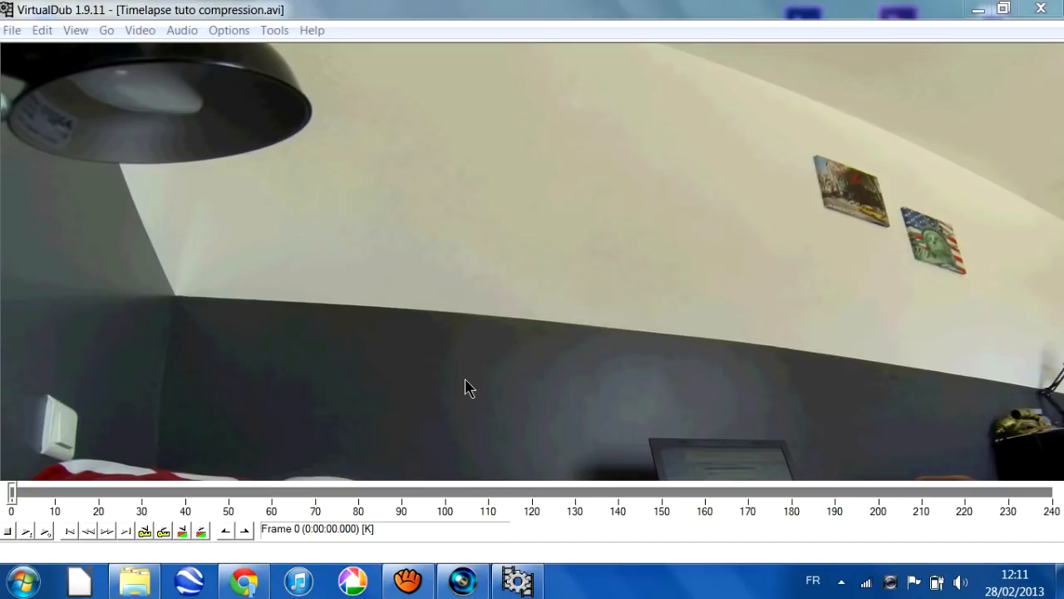
Step: Switch to aTube Catcher and examine the output profile of its video converter
{"action": "left_click", "coordinate": [418, 583]}
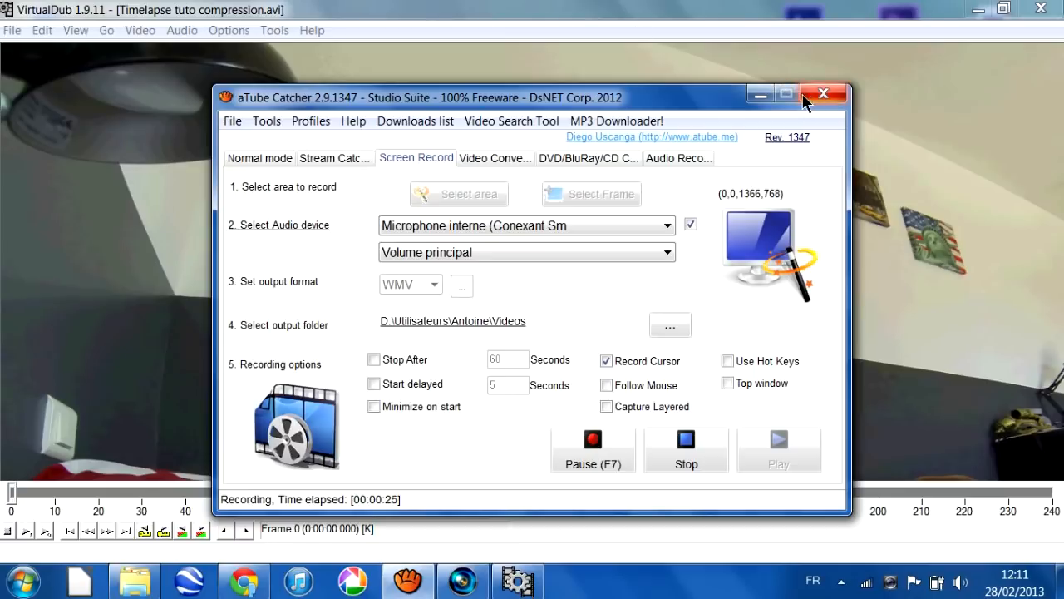
{"action": "left_click", "coordinate": [514, 160]}
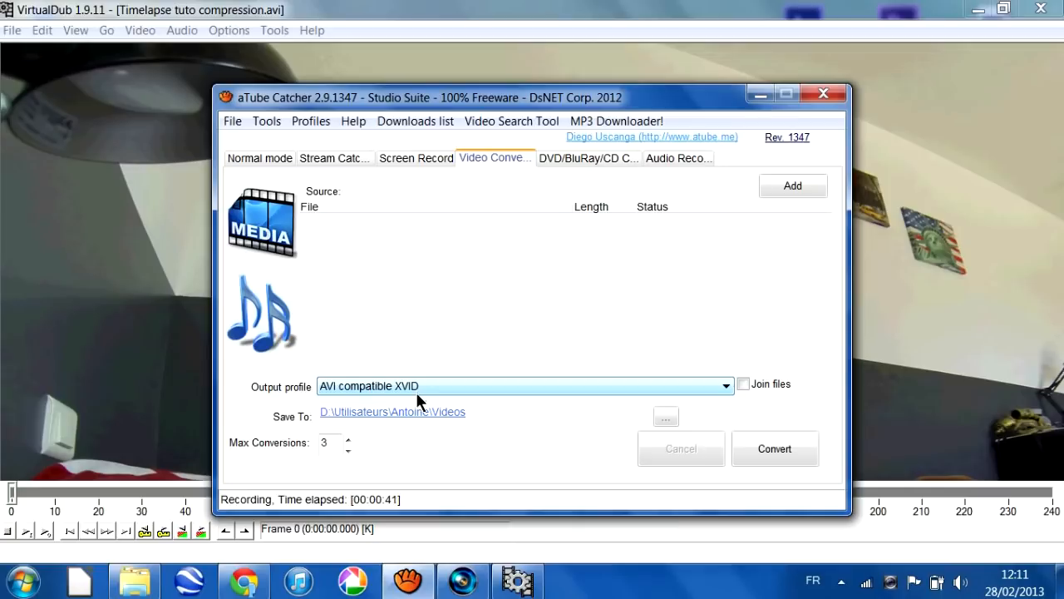
{"action": "left_click", "coordinate": [244, 580]}
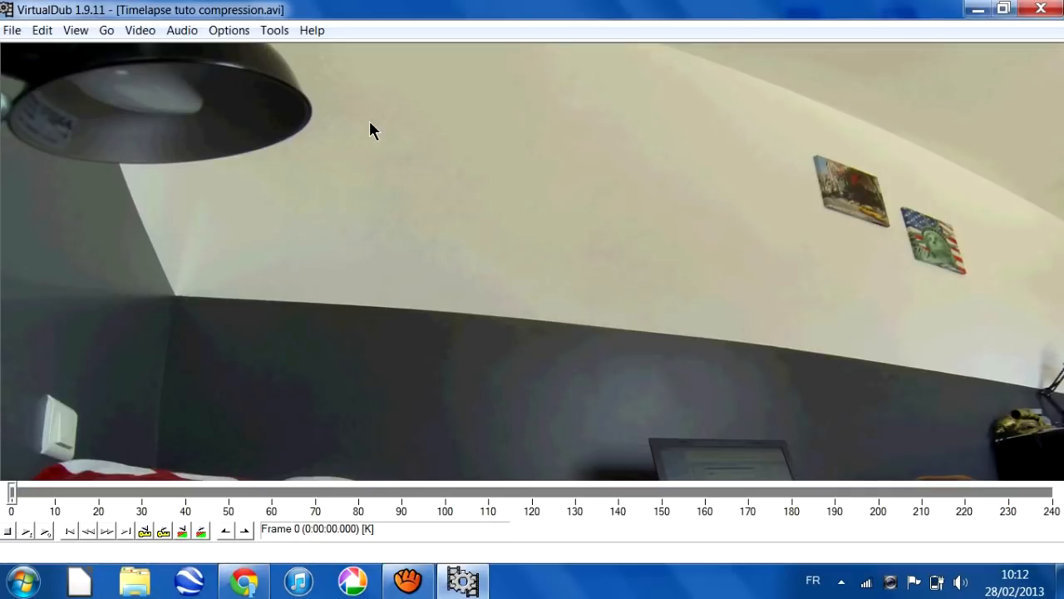
Step: Set the video compression to Xvid MPEG-4 Codec with a target quantizer of 4.05
{"action": "left_click", "coordinate": [142, 31]}
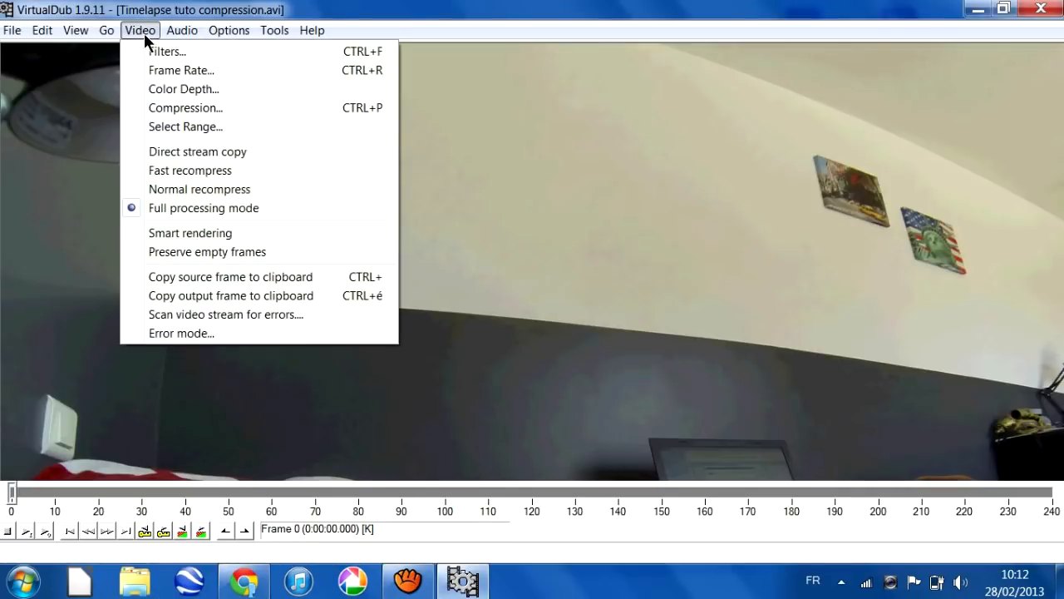
{"action": "left_click", "coordinate": [228, 117]}
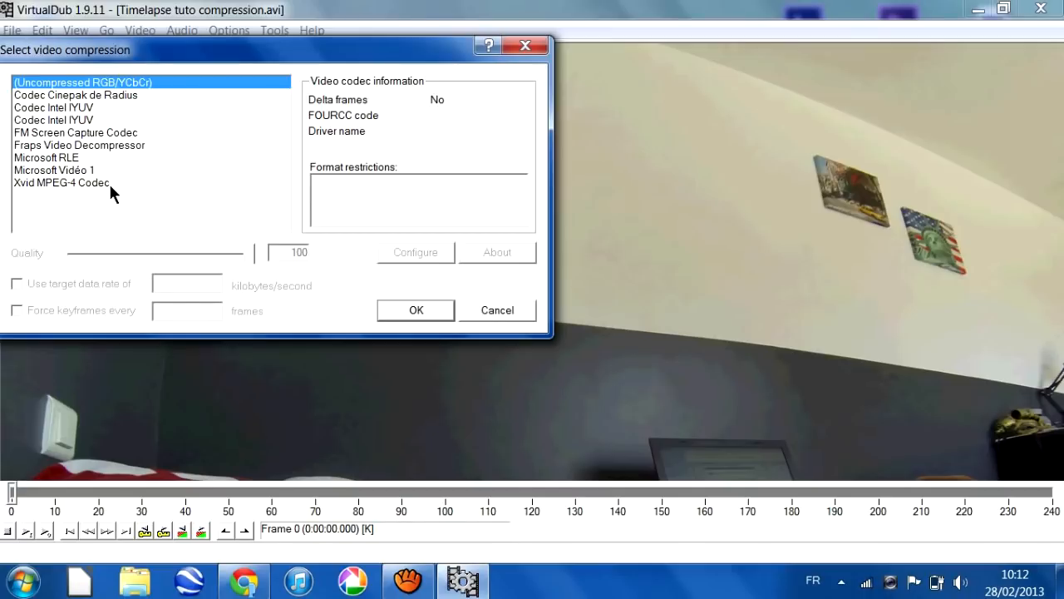
{"action": "left_click", "coordinate": [113, 182]}
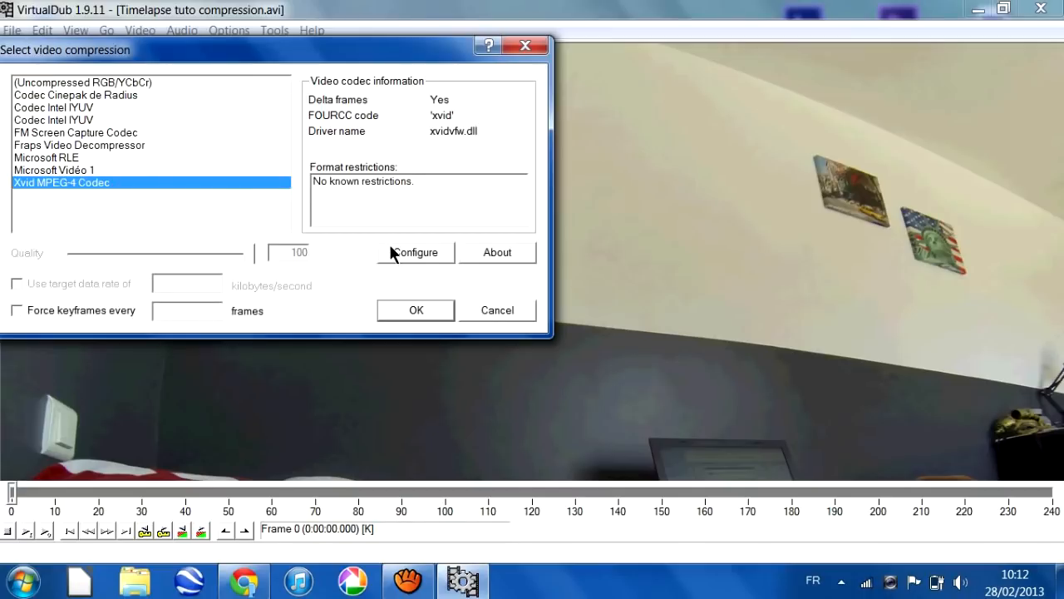
{"action": "left_click", "coordinate": [436, 251]}
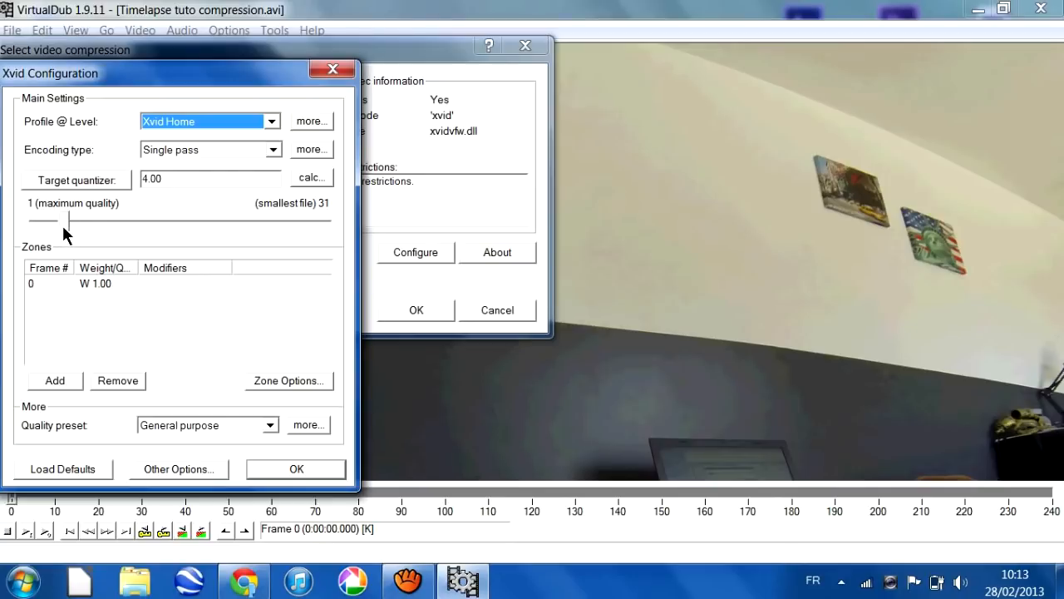
{"action": "mouse_move", "coordinate": [63, 223]}
{"action": "left_mouse_down"}
{"action": "mouse_move", "coordinate": [48, 223]}
{"action": "mouse_move", "coordinate": [73, 223]}
{"action": "left_mouse_up"}
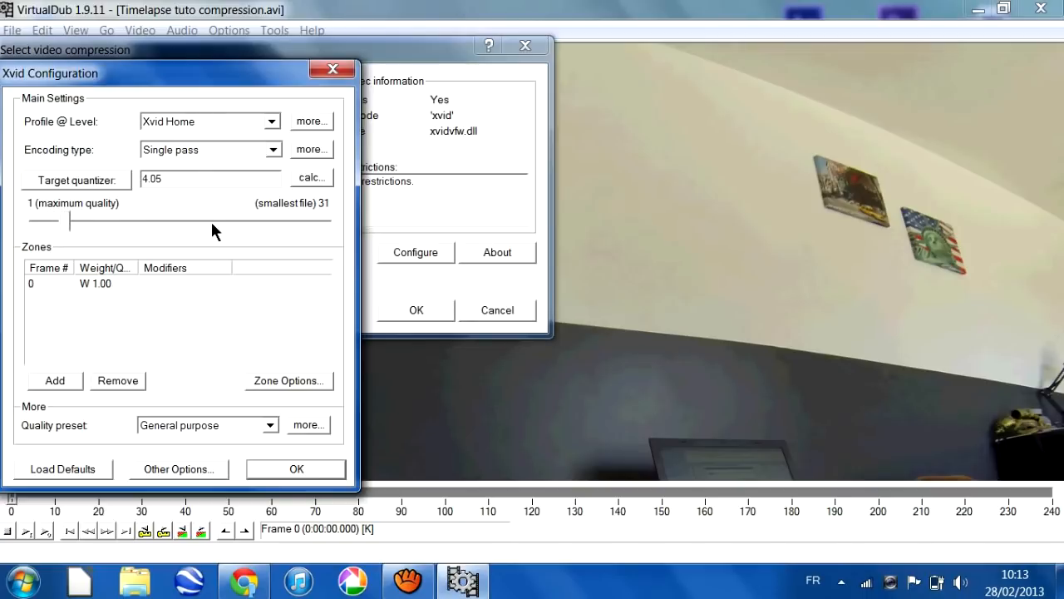
{"action": "left_click", "coordinate": [290, 467]}
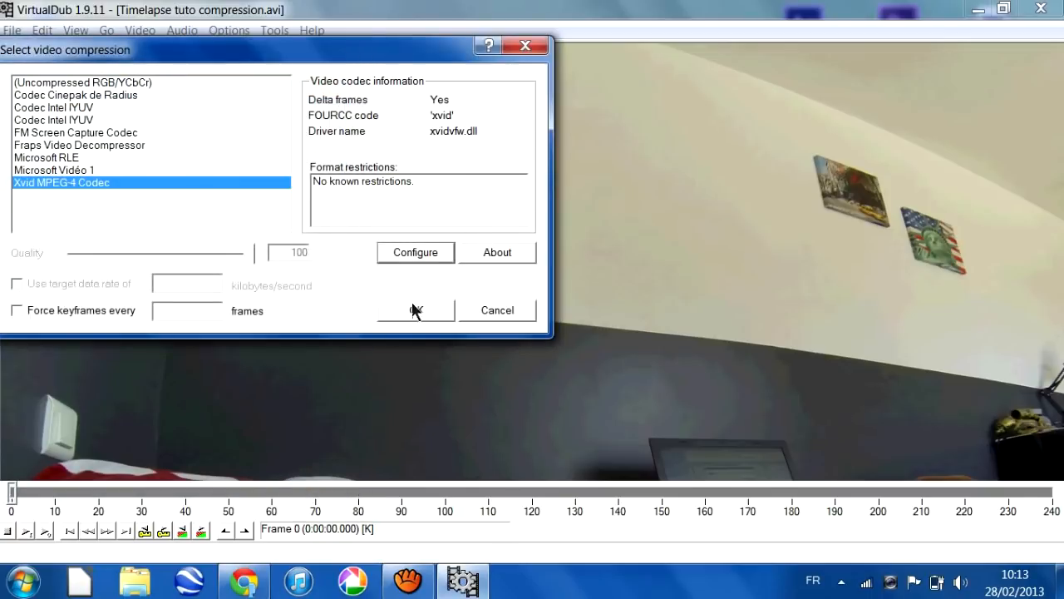
{"action": "left_click", "coordinate": [412, 307]}
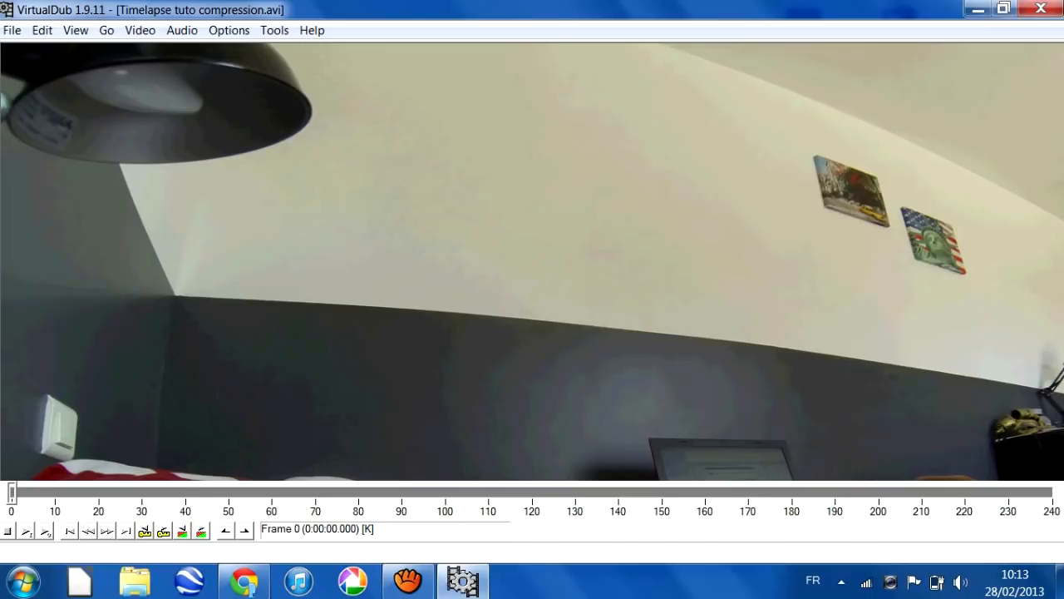
Step: Save the video as an old format AVI in Bureau, under a name starting with "Timelapse tuto compression compre"
{"action": "left_click", "coordinate": [11, 32]}
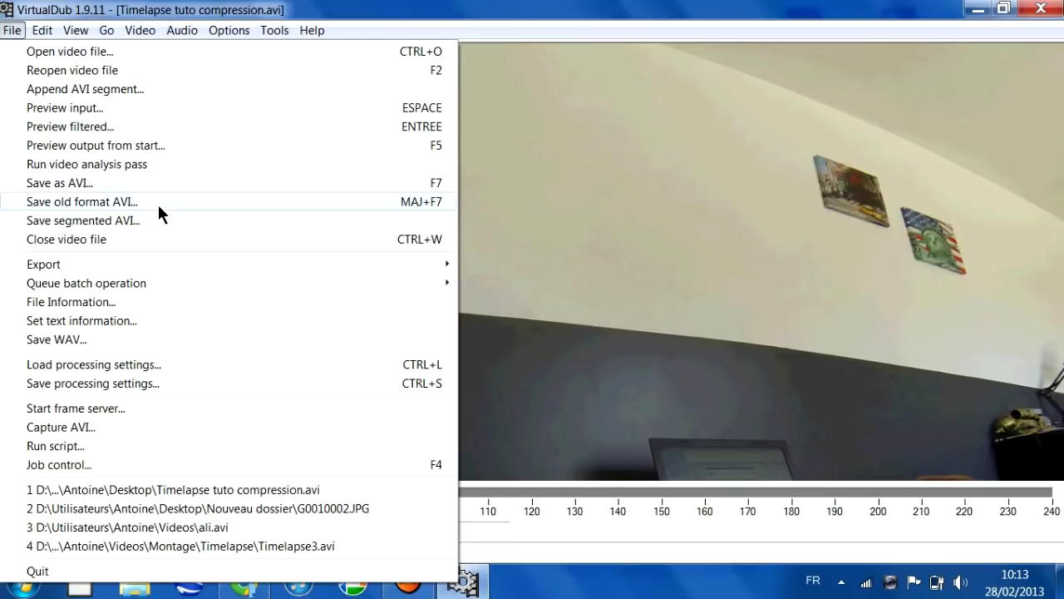
{"action": "left_click", "coordinate": [158, 204]}
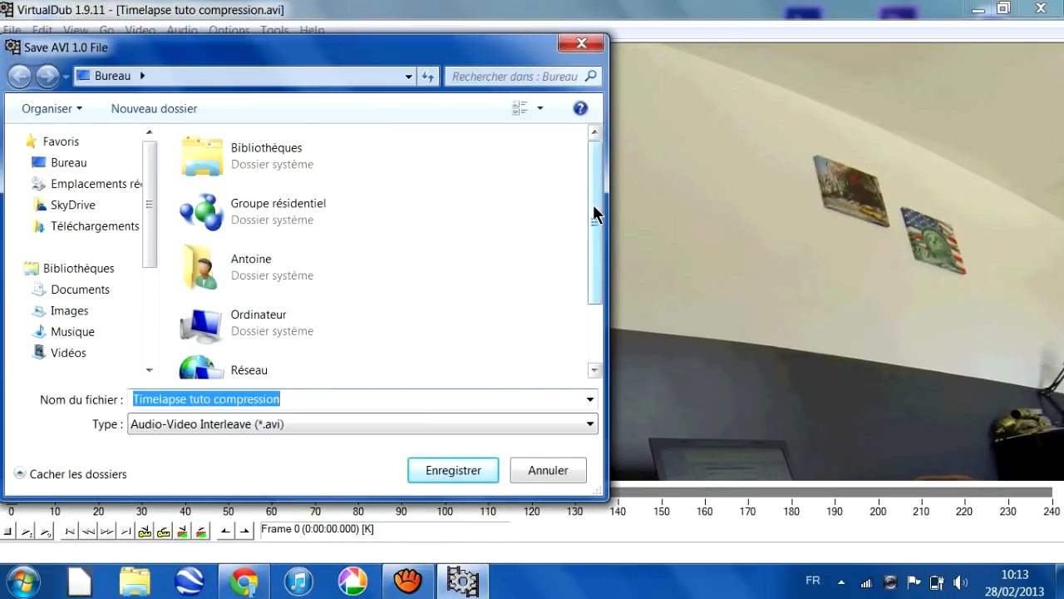
{"action": "left_click_drag", "start_coordinate": [594, 214], "coordinate": [594, 328]}
{"action": "left_click", "coordinate": [304, 399]}
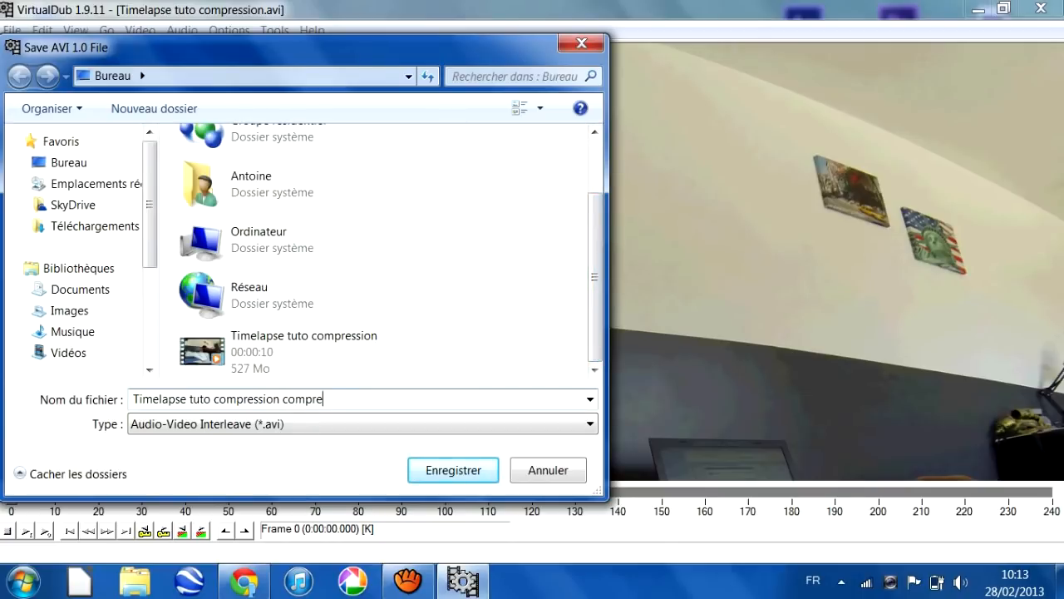
{"action": "left_click", "coordinate": [459, 472]}
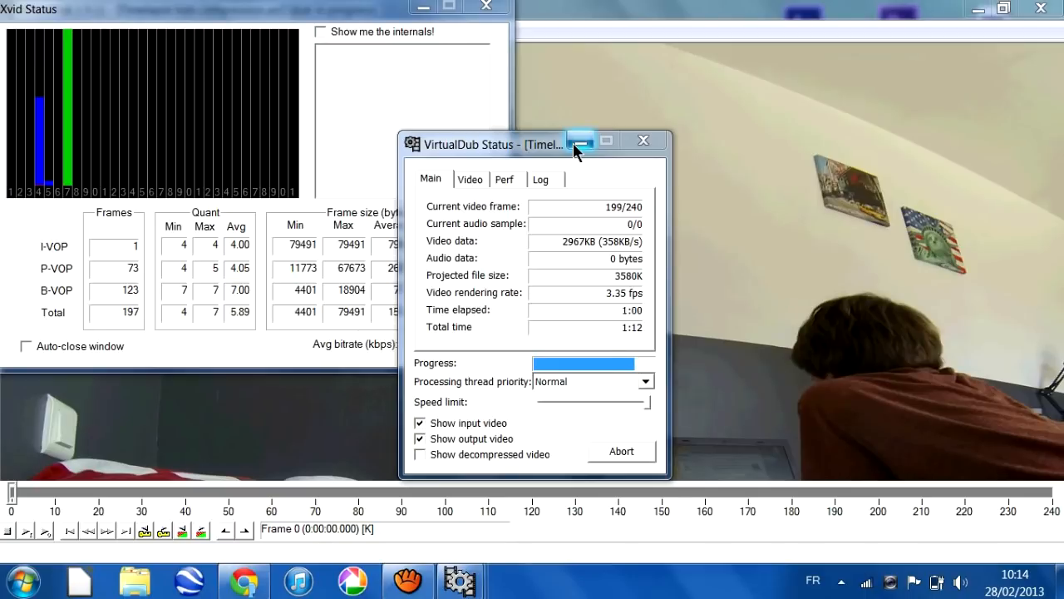
{"action": "left_click_drag", "start_coordinate": [391, 9], "coordinate": [384, 19]}
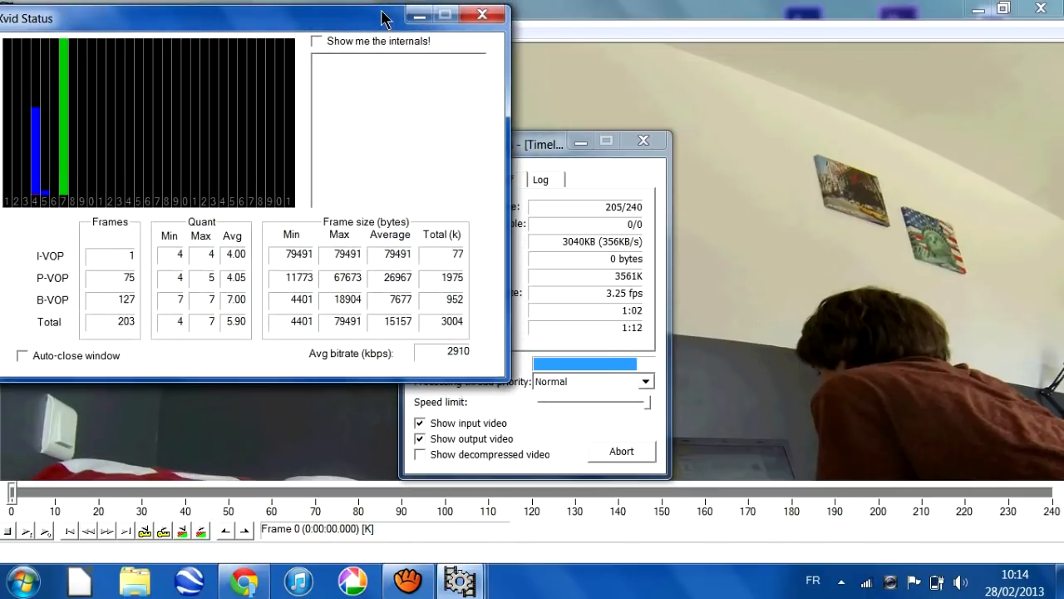
Step: Minimize VirtualDub once the export has run and close the Xvid Status window
{"action": "left_click", "coordinate": [546, 143]}
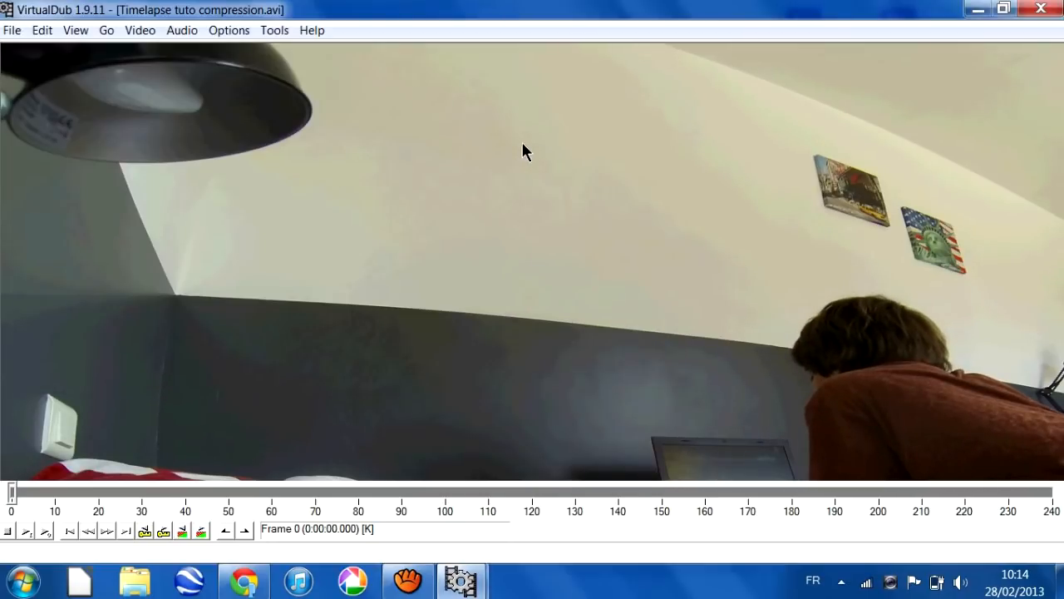
{"action": "left_click", "coordinate": [471, 582]}
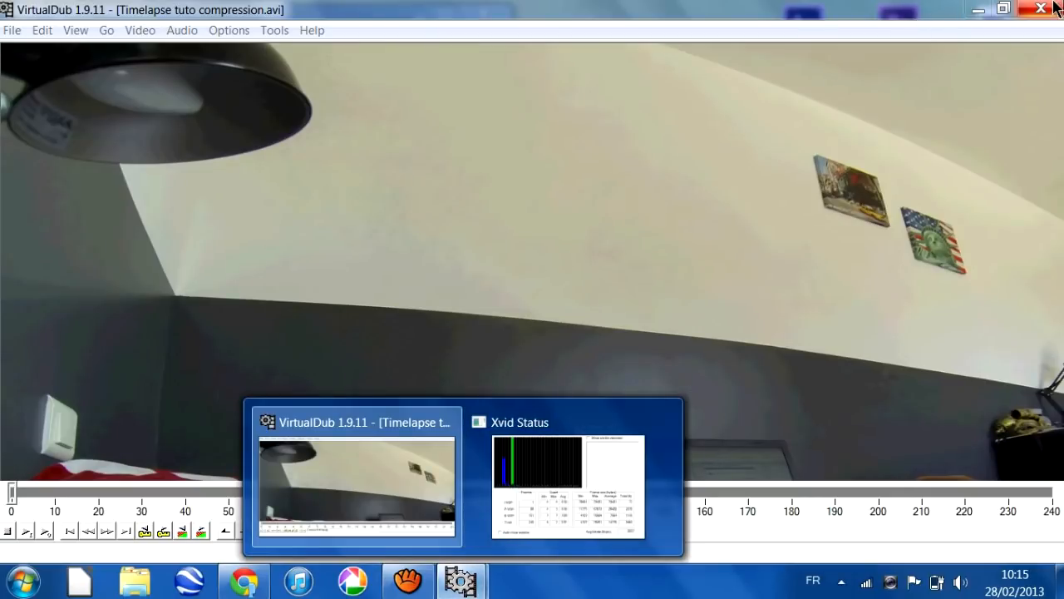
{"action": "left_click", "coordinate": [979, 9]}
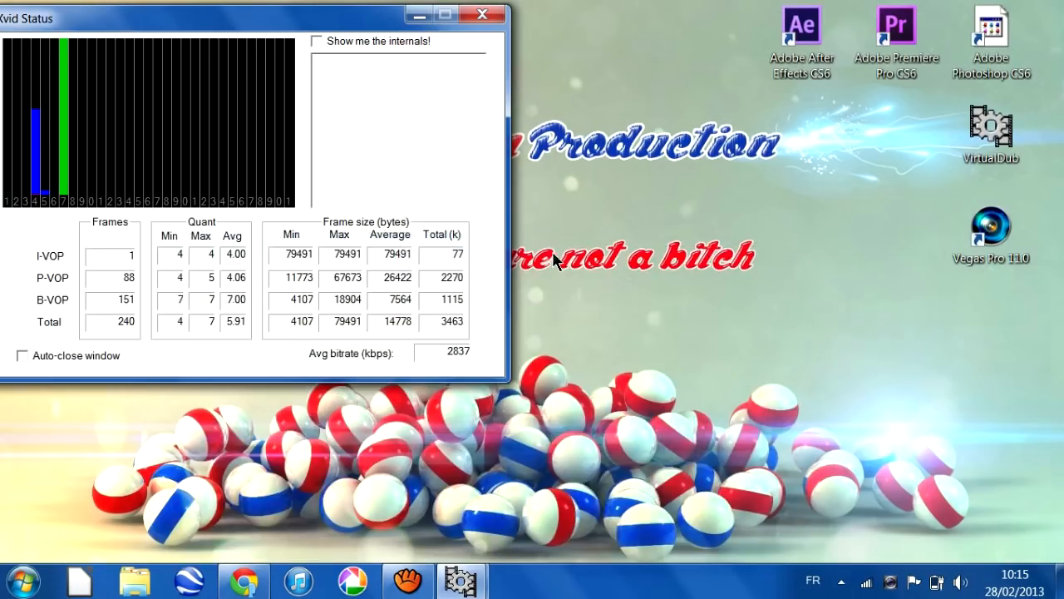
{"action": "left_click", "coordinate": [484, 11]}
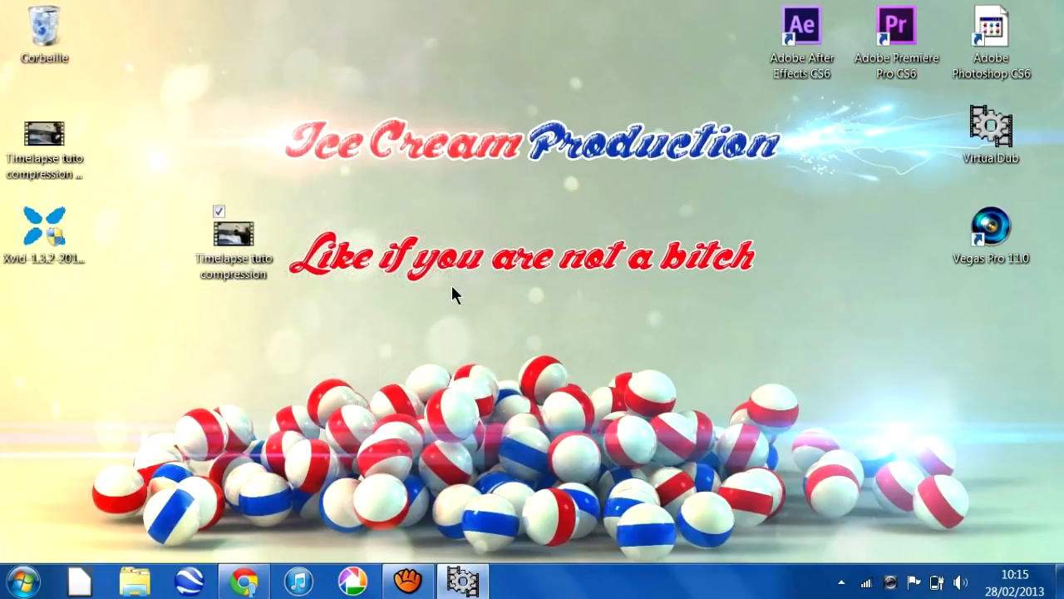
Step: Check the file size of the Timelapse tuto compression compress video in its properties
{"action": "left_click", "coordinate": [243, 258]}
{"action": "left_click", "coordinate": [71, 136]}
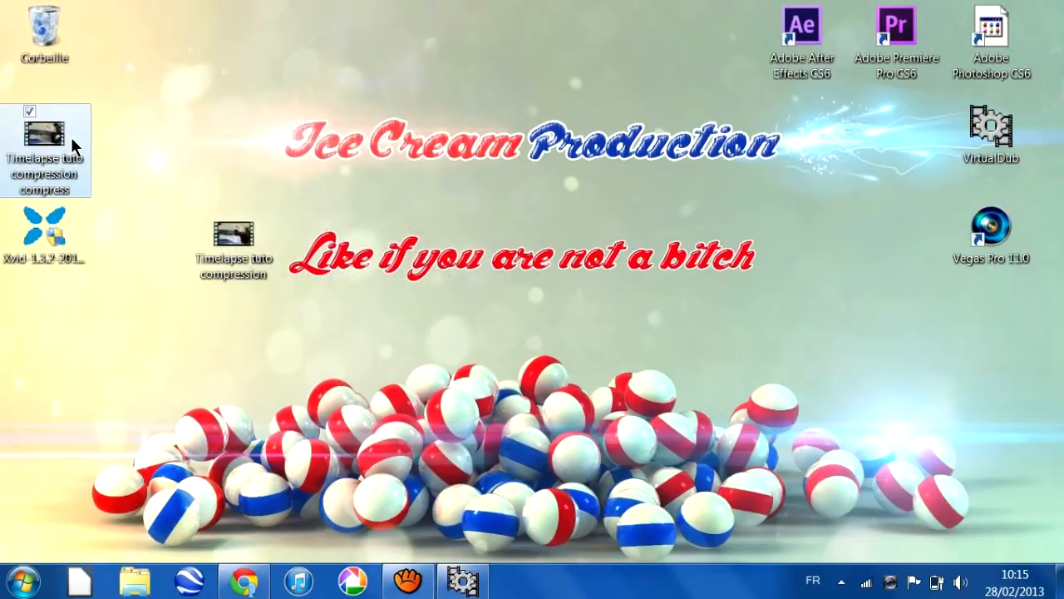
{"action": "right_click", "coordinate": [71, 137]}
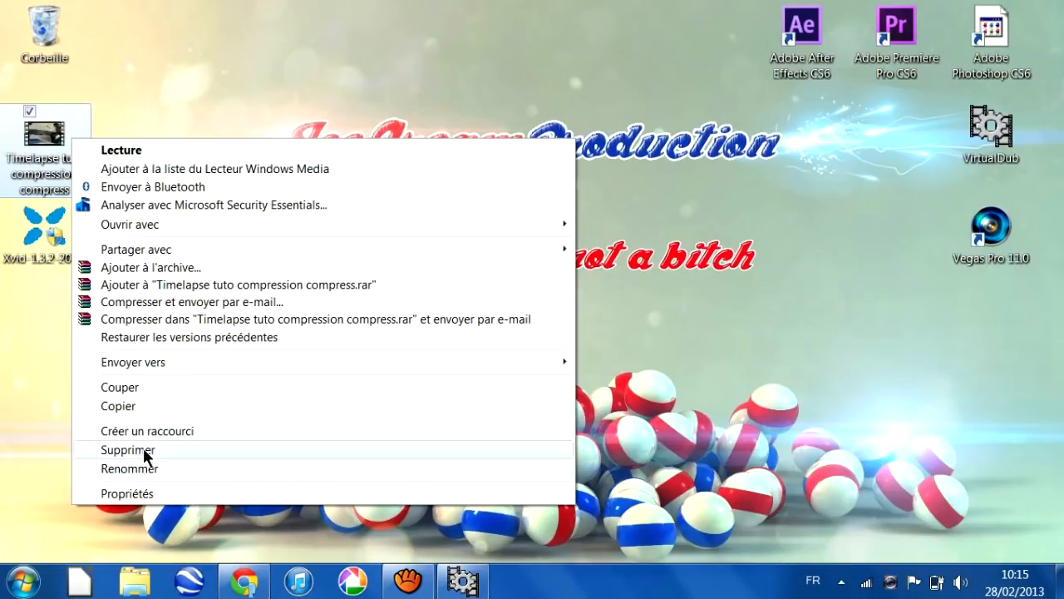
{"action": "left_click", "coordinate": [135, 494]}
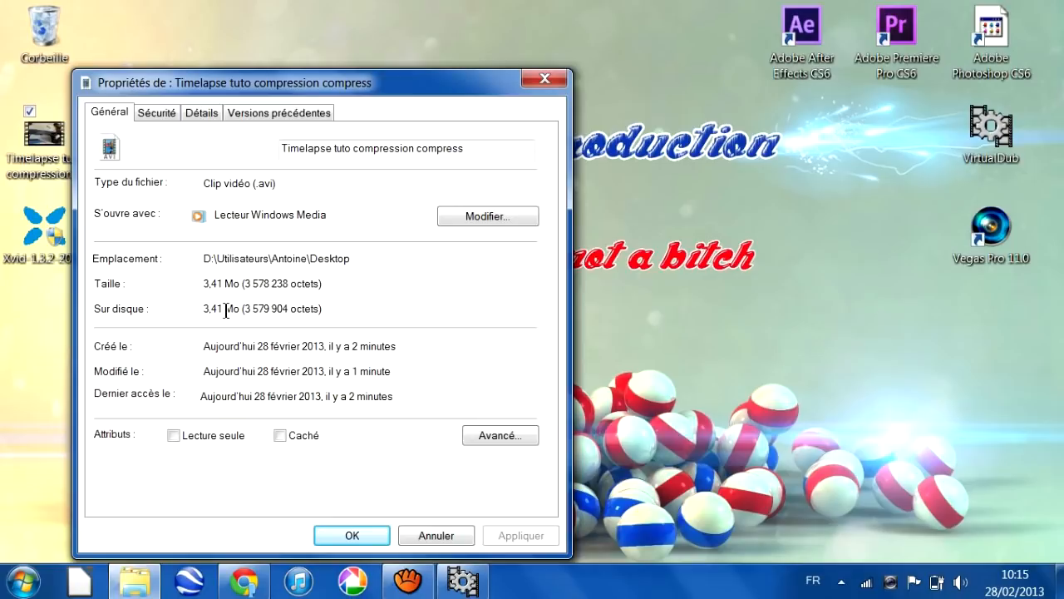
{"action": "left_click_drag", "start_coordinate": [502, 81], "coordinate": [770, 49]}
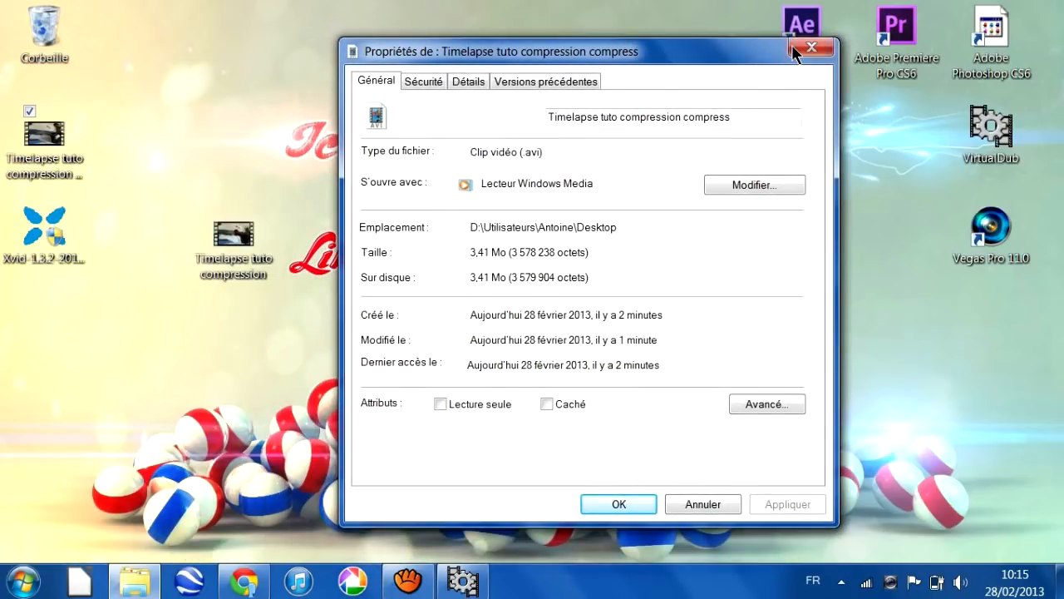
{"action": "left_click", "coordinate": [809, 47]}
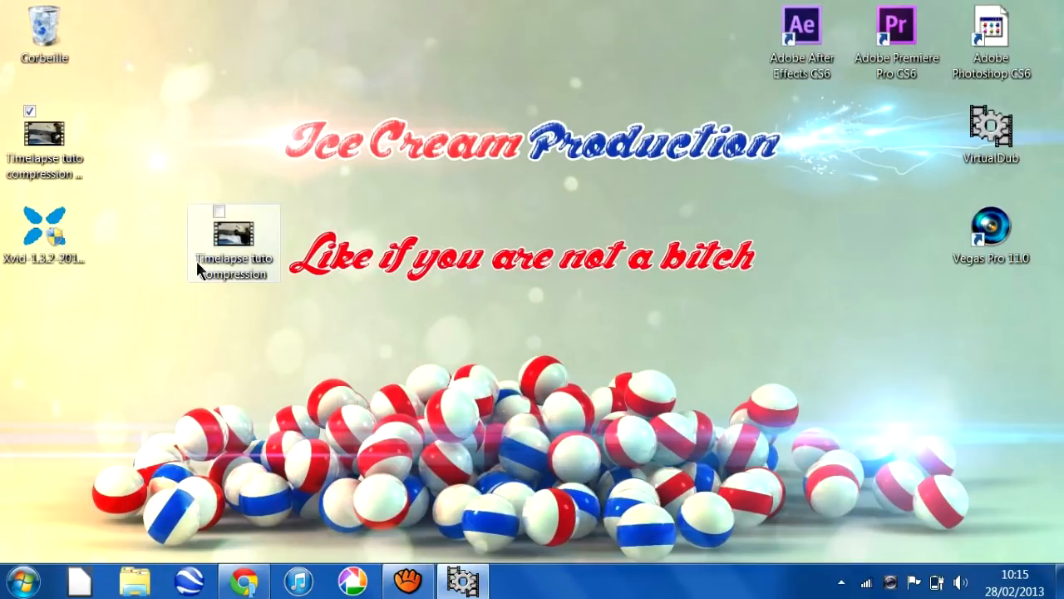
Step: Open the original Timelapse tuto compression video on the desktop with VLC media player
{"action": "right_click", "coordinate": [252, 253]}
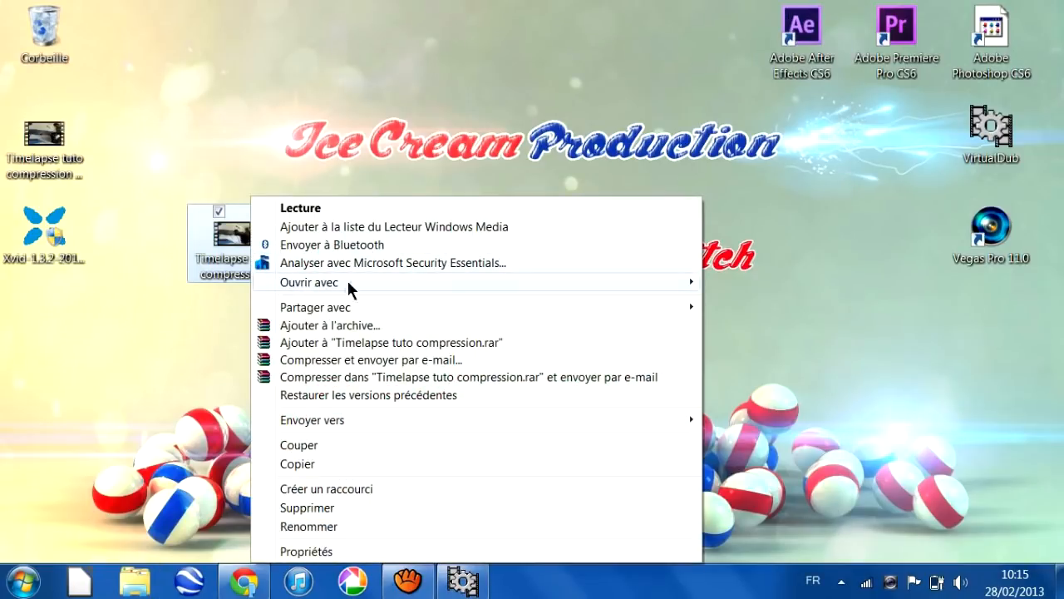
{"action": "mouse_move", "coordinate": [395, 288]}
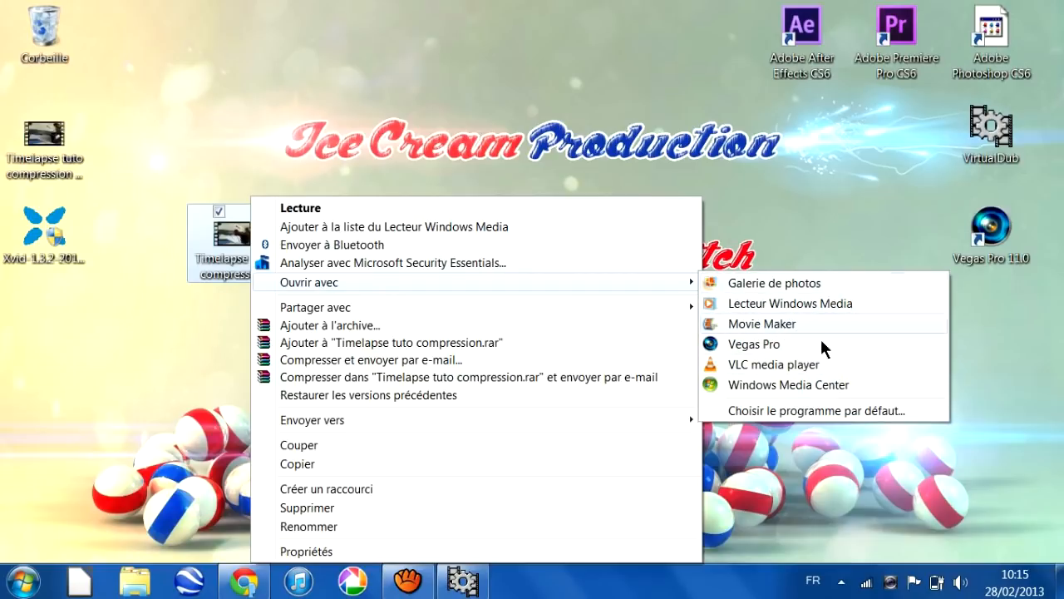
{"action": "left_click", "coordinate": [812, 369]}
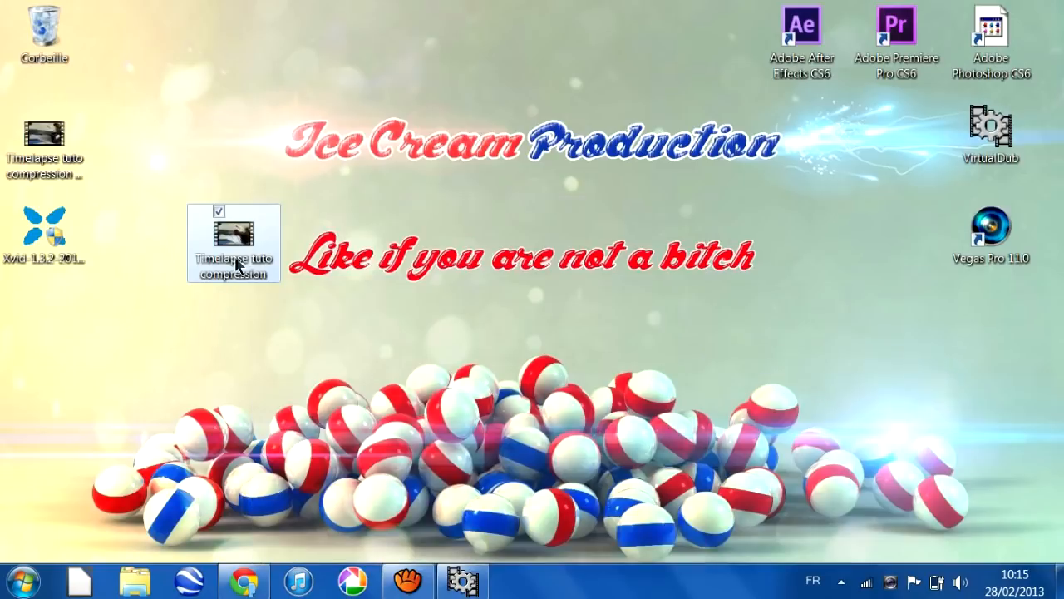
Step: Play the Timelapse tuto compression compress video in Windows Media Player, pause it and inspect the picture in a maximized window
{"action": "right_click", "coordinate": [61, 134]}
{"action": "mouse_move", "coordinate": [510, 220]}
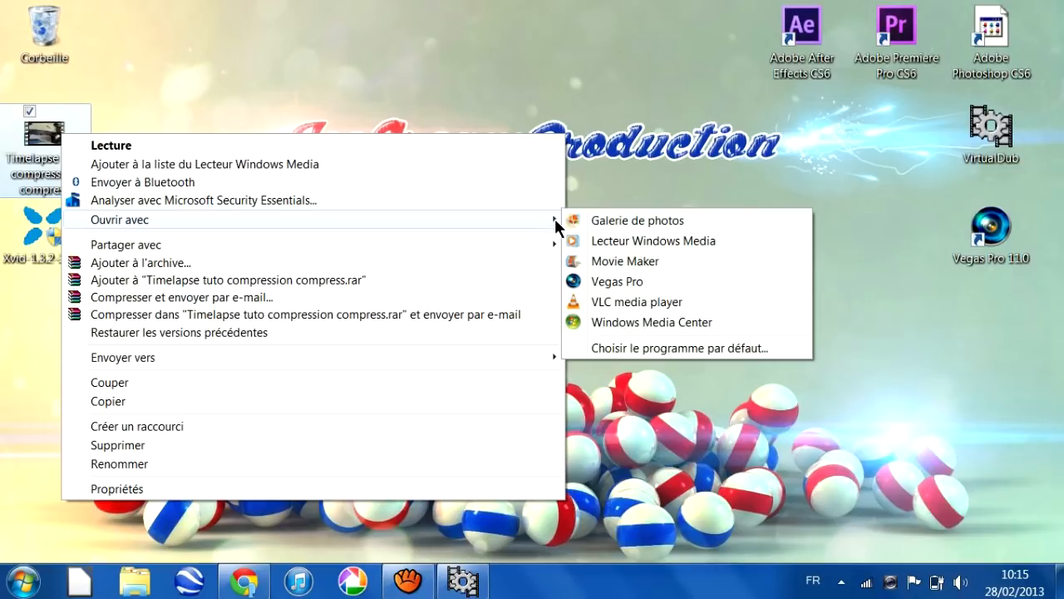
{"action": "left_click", "coordinate": [695, 242]}
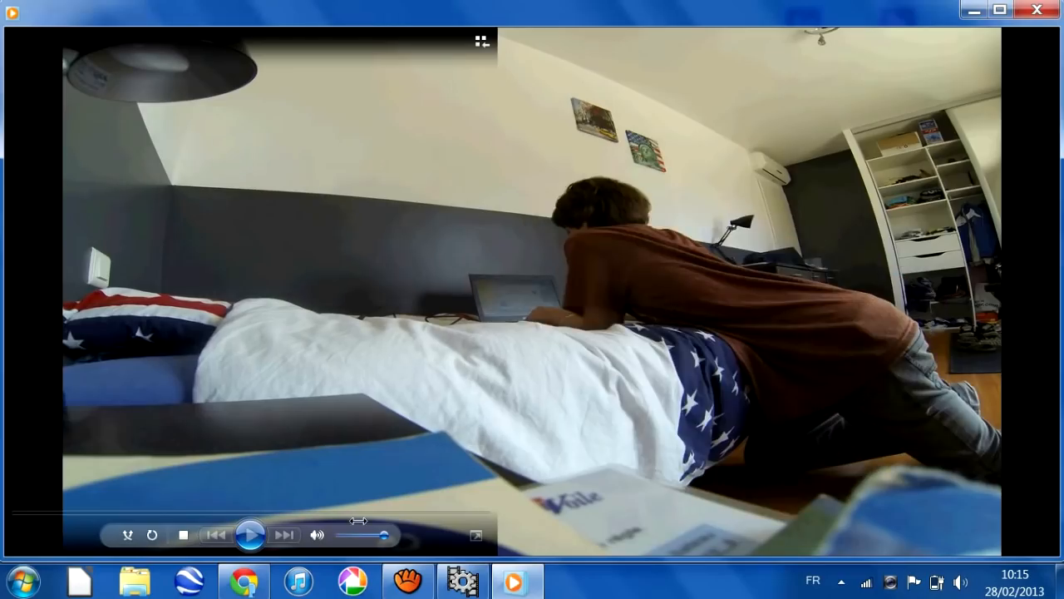
{"action": "left_click", "coordinate": [533, 534]}
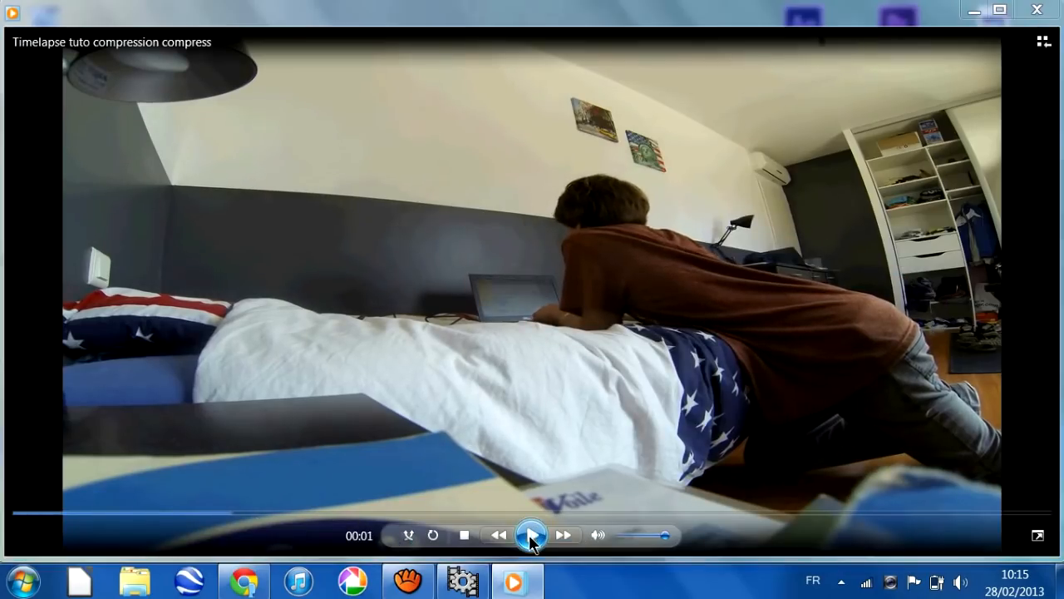
{"action": "left_click", "coordinate": [1000, 11]}
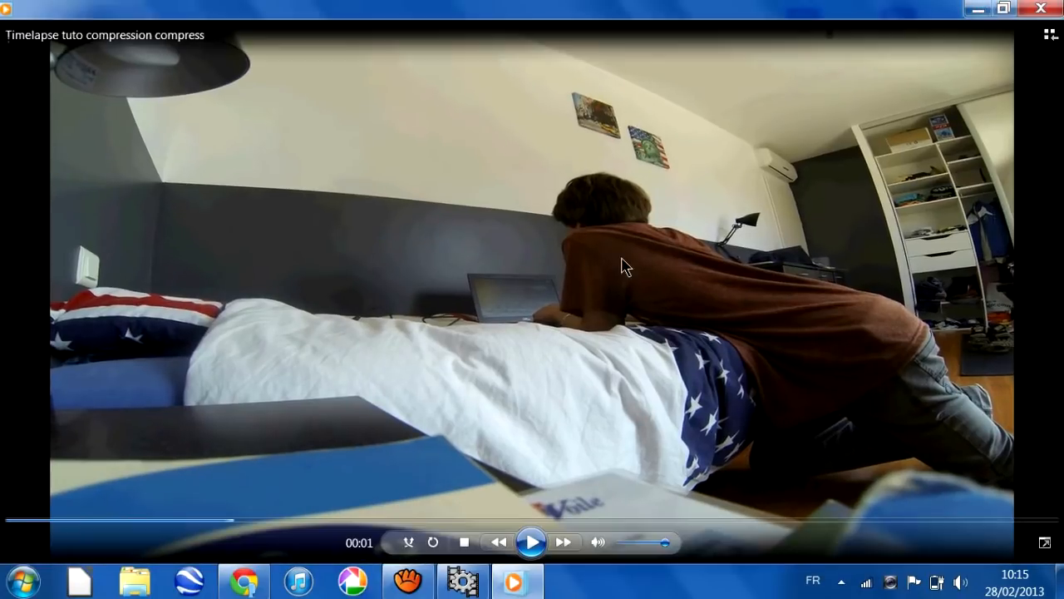
{"action": "left_click", "coordinate": [978, 8]}
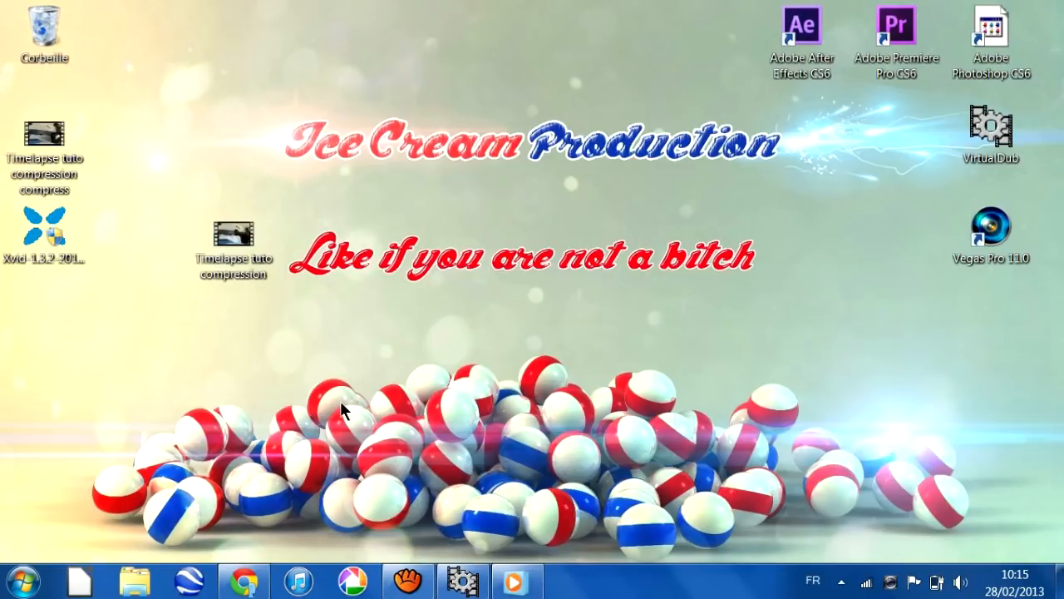
Step: Compare the original video in VLC with the compressed one in Windows Media Player, closing both players when done
{"action": "right_click", "coordinate": [243, 237]}
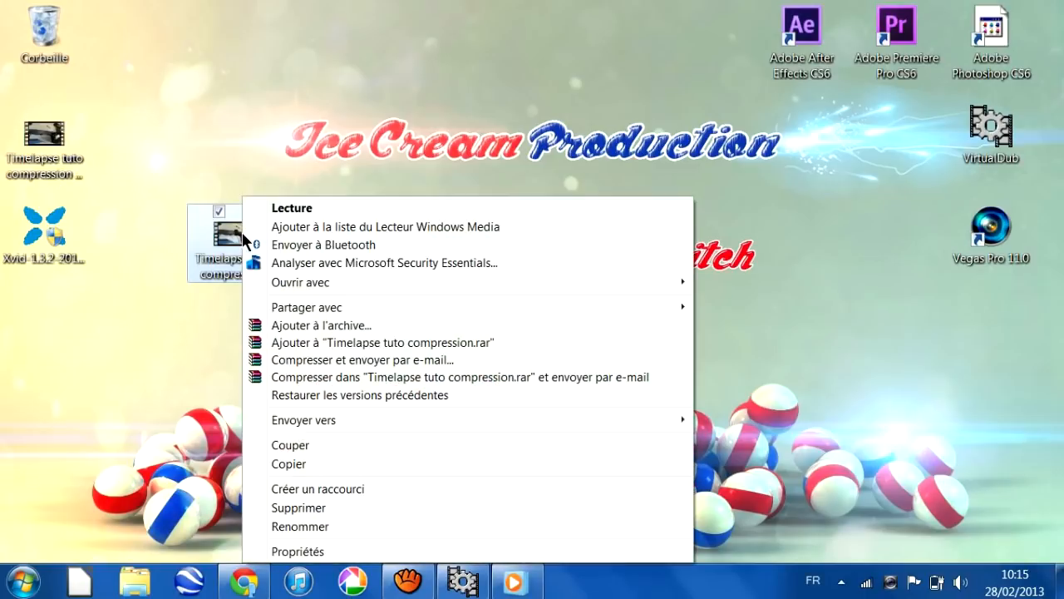
{"action": "left_click", "coordinate": [514, 582]}
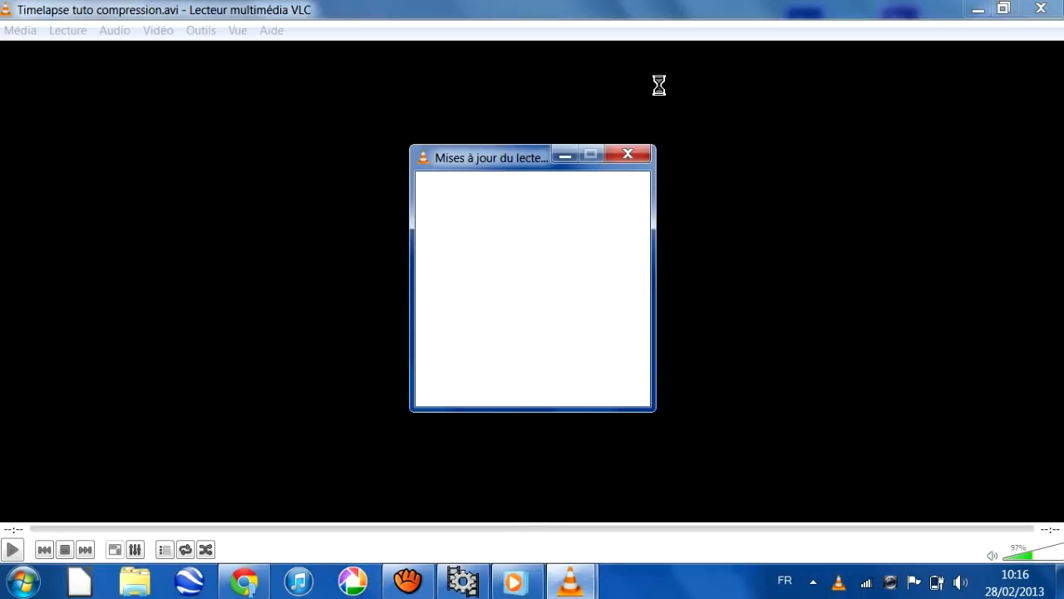
{"action": "left_click", "coordinate": [637, 156]}
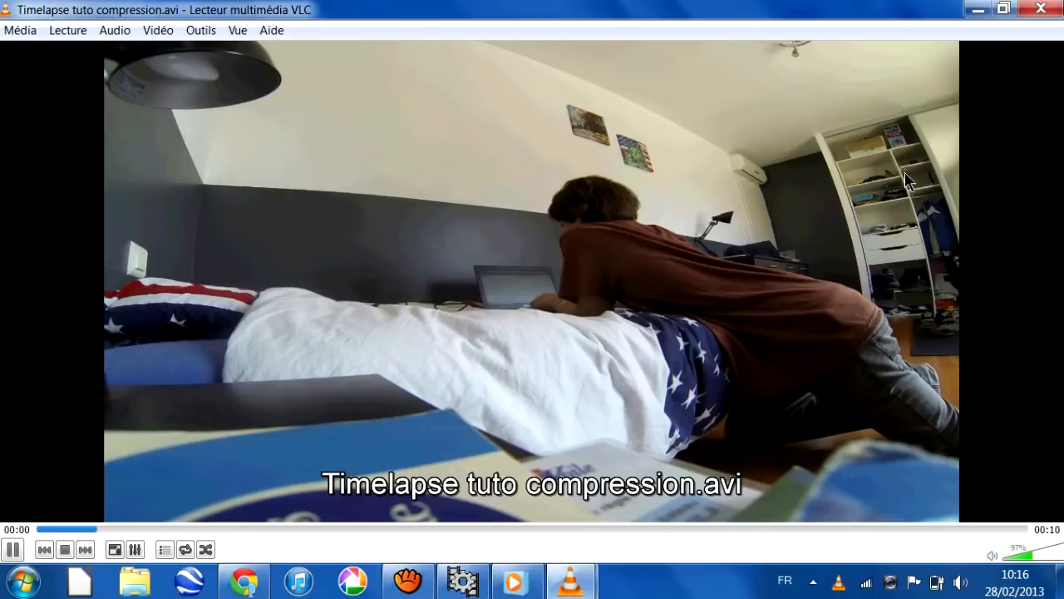
{"action": "left_click", "coordinate": [1047, 14]}
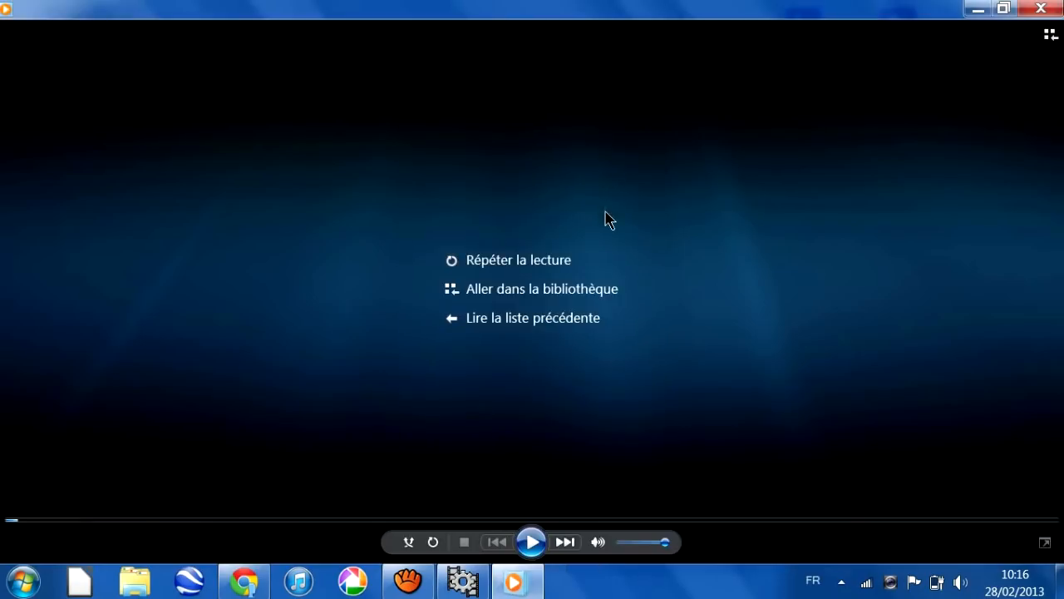
{"action": "left_click", "coordinate": [531, 541]}
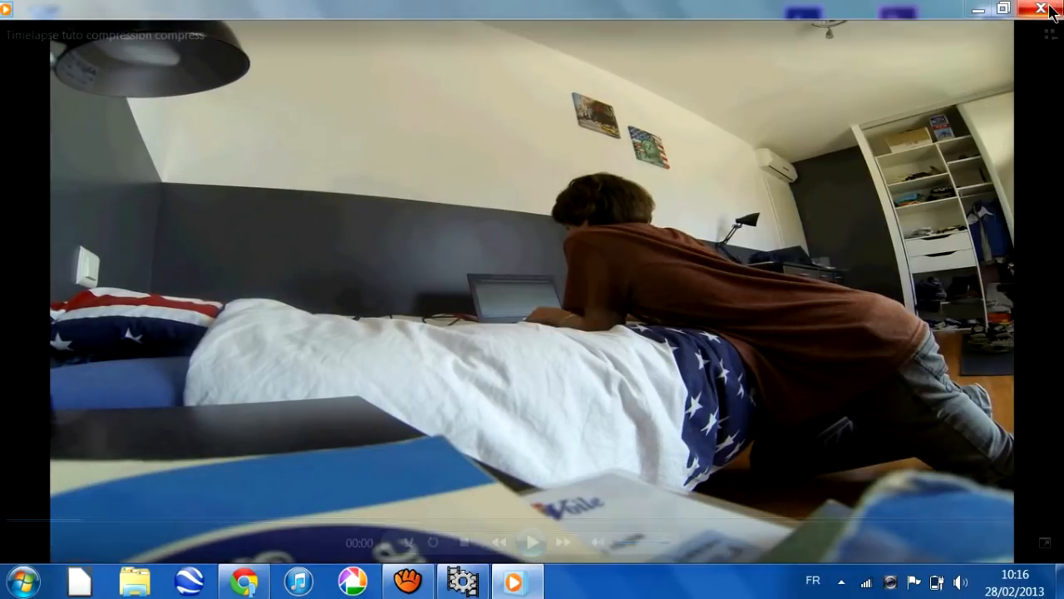
{"action": "left_click", "coordinate": [1049, 7]}
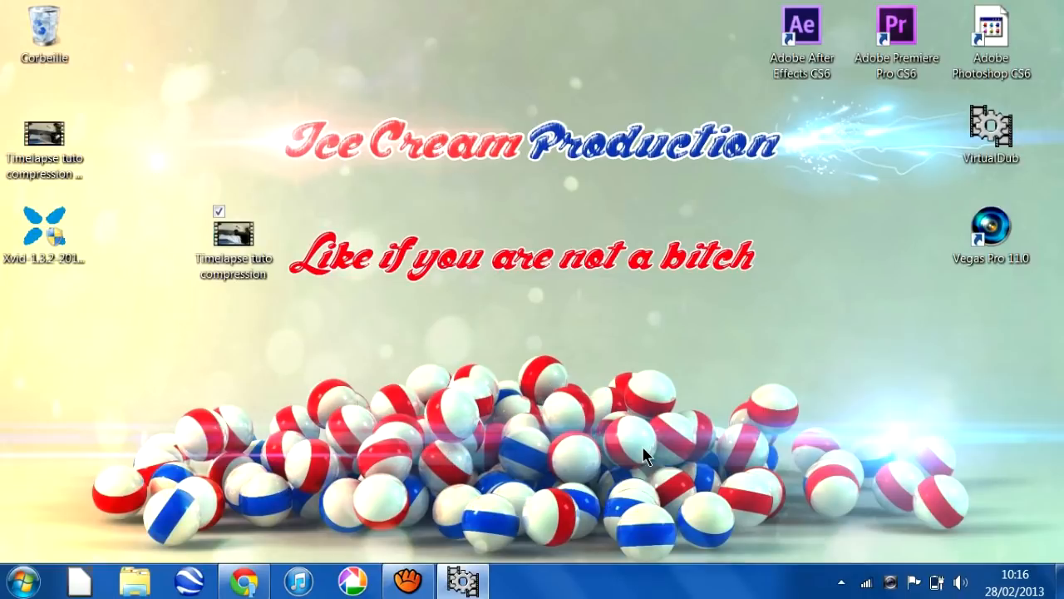
Step: Move the original Timelapse tuto compression file on the desktop to below the Xvid installer
{"action": "left_click_drag", "start_coordinate": [247, 257], "coordinate": [47, 332]}
{"action": "left_click", "coordinate": [264, 353]}
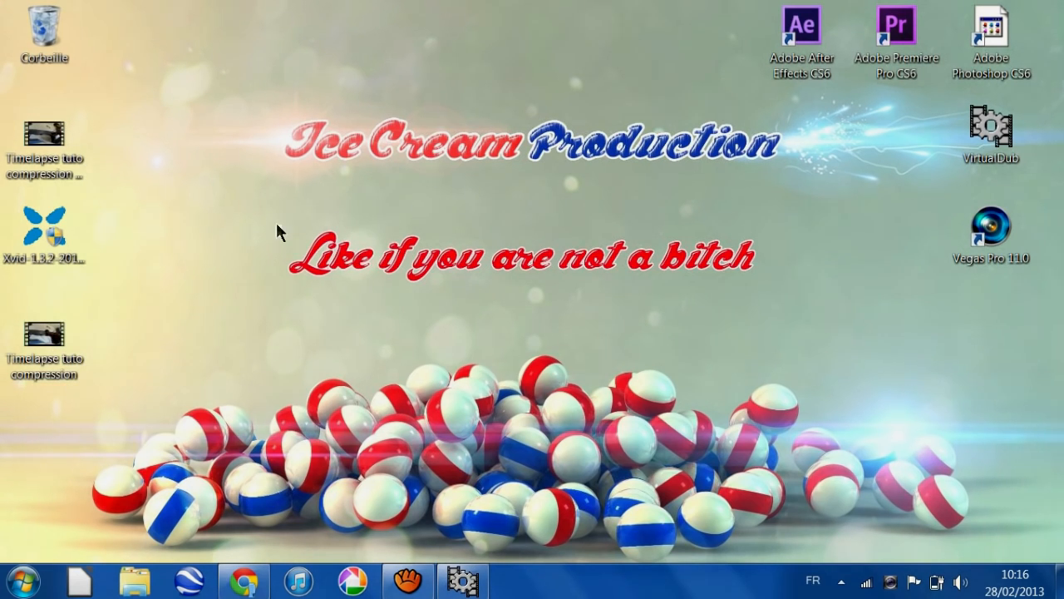